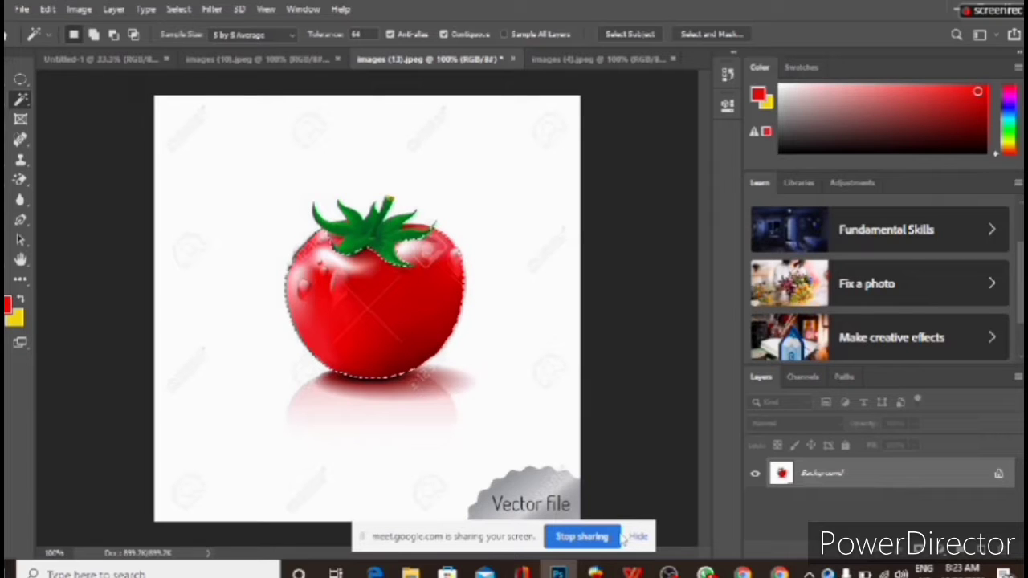
- Check the Google Meet call and the OBS recording, and return to Photoshop
click(742, 573)
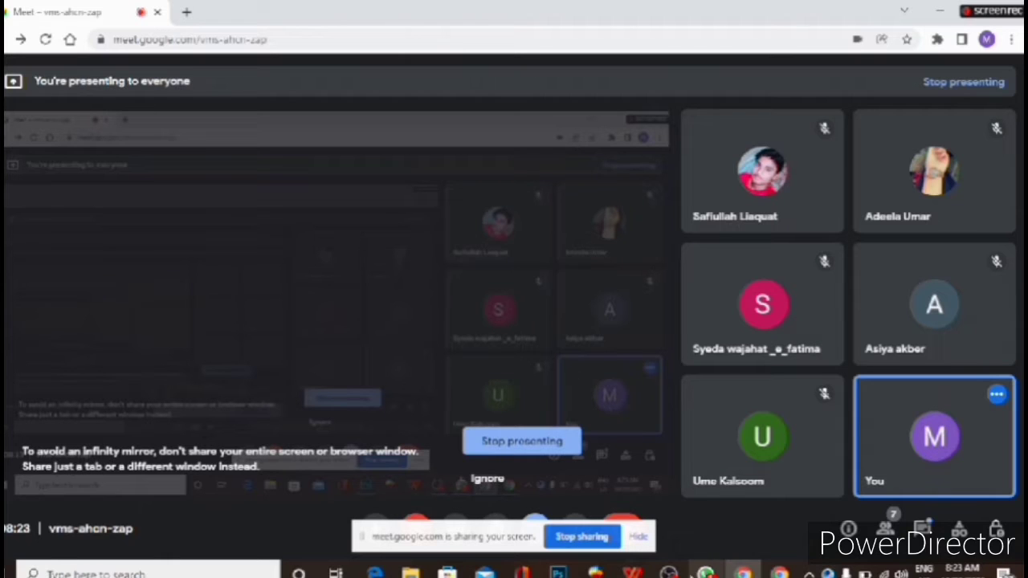
click(668, 573)
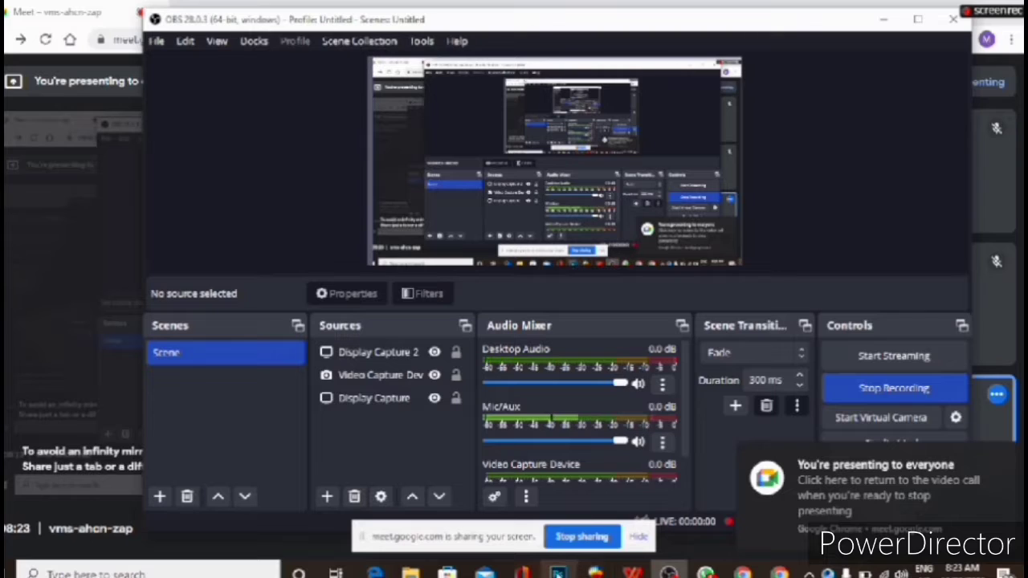
click(558, 573)
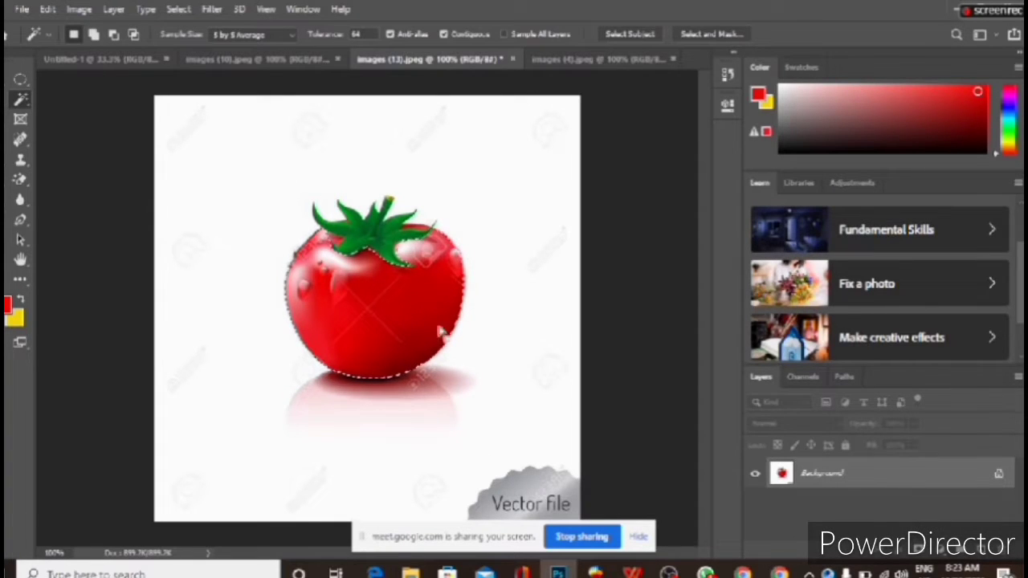
- Activate the Magic Wand tool and clear the current selection around the tomato
right_click(24, 102)
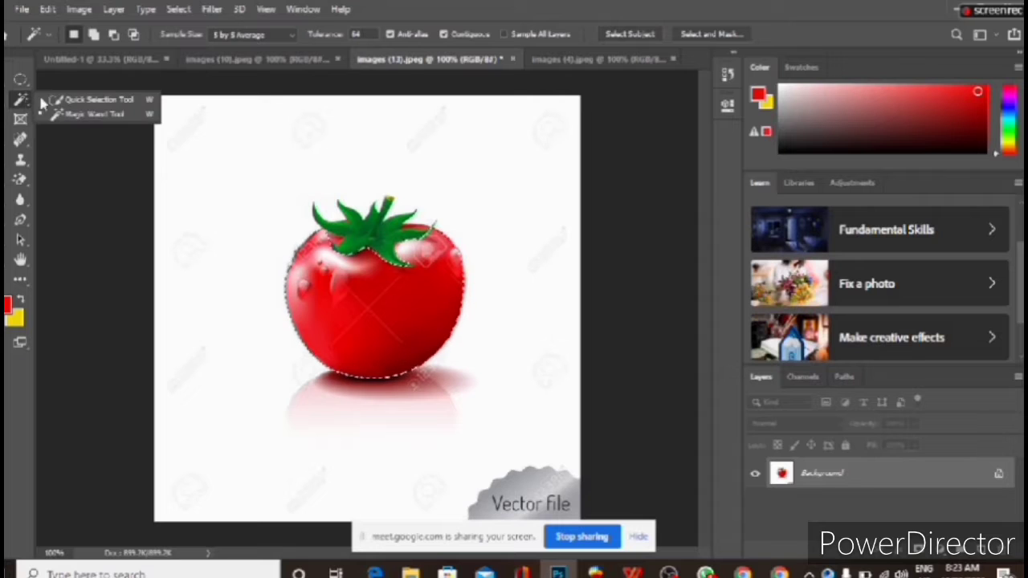
click(80, 117)
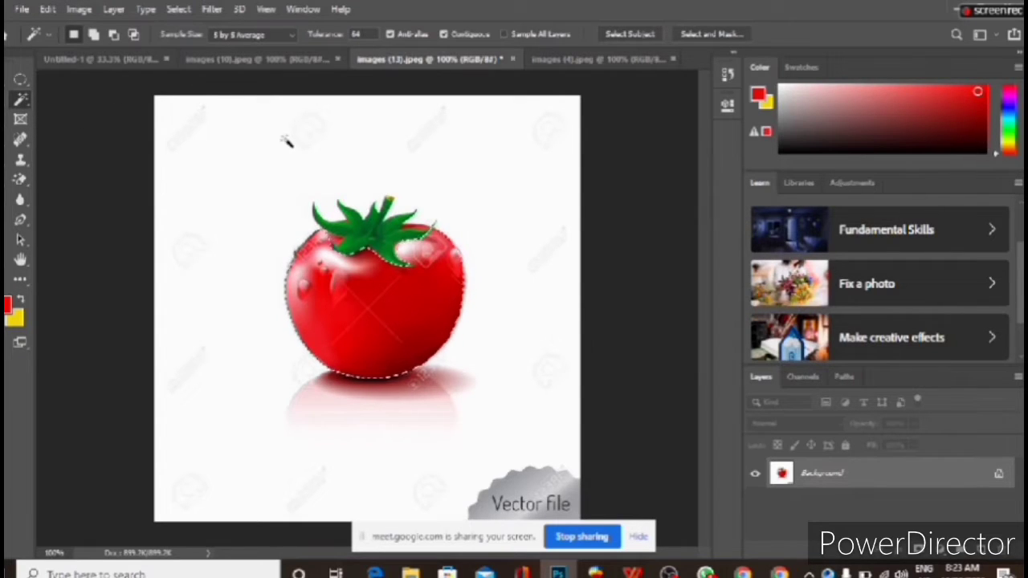
key(ctrl+d)
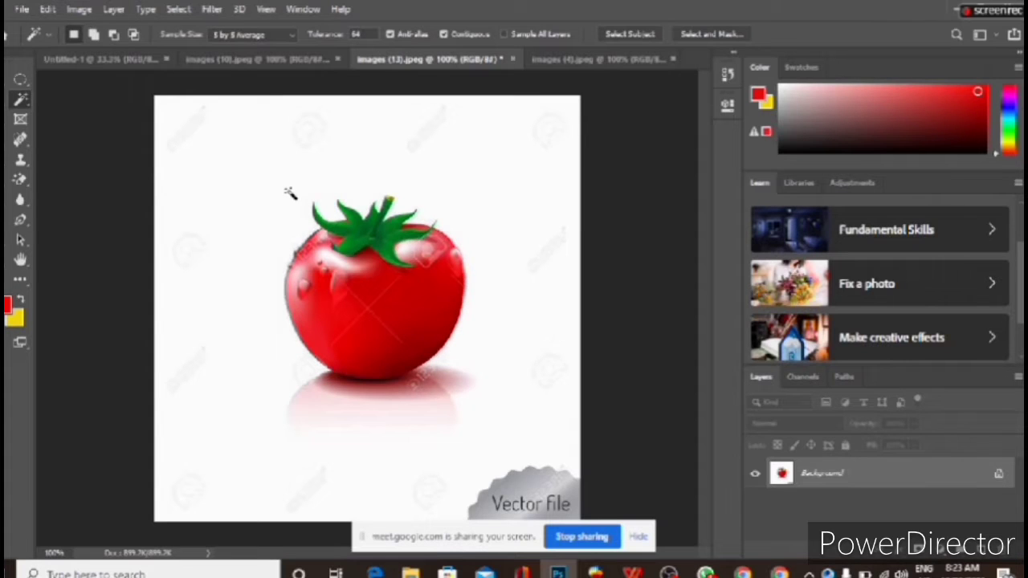
- Try to select the tomato's red body with the Magic Wand at tolerance 64, dismissing any error dialogs
click(347, 285)
click(477, 223)
click(391, 296)
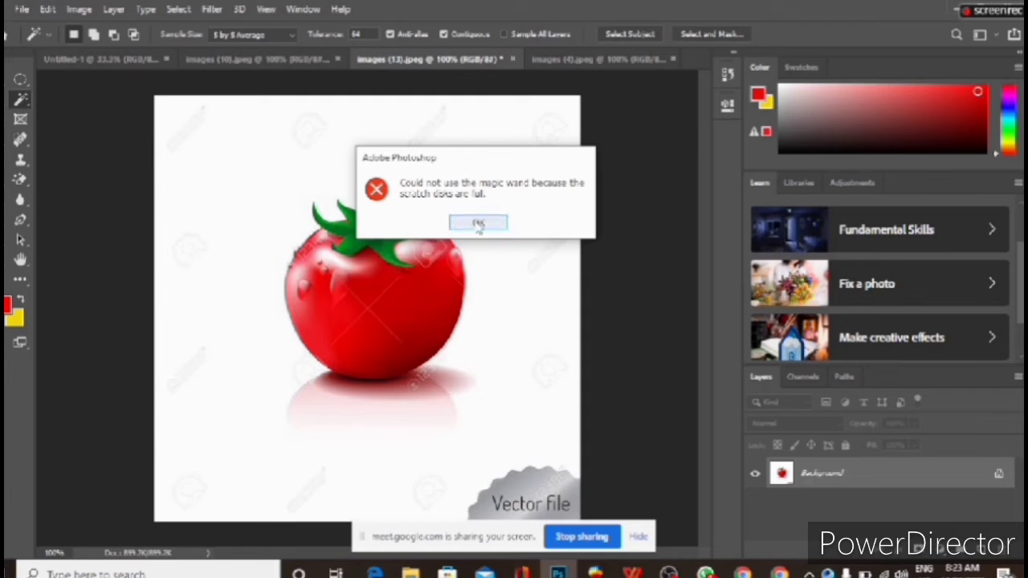
click(473, 223)
click(424, 273)
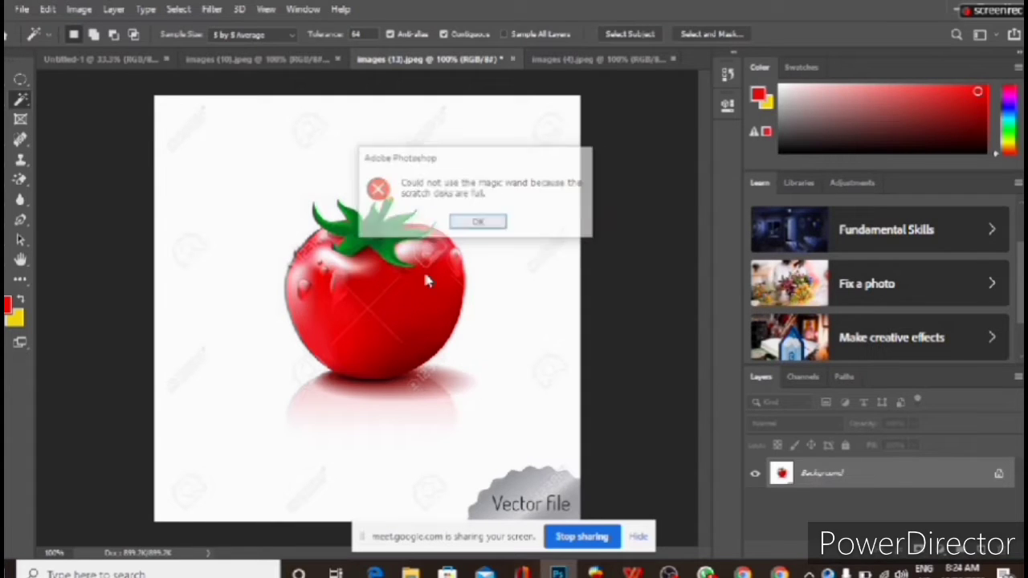
click(482, 223)
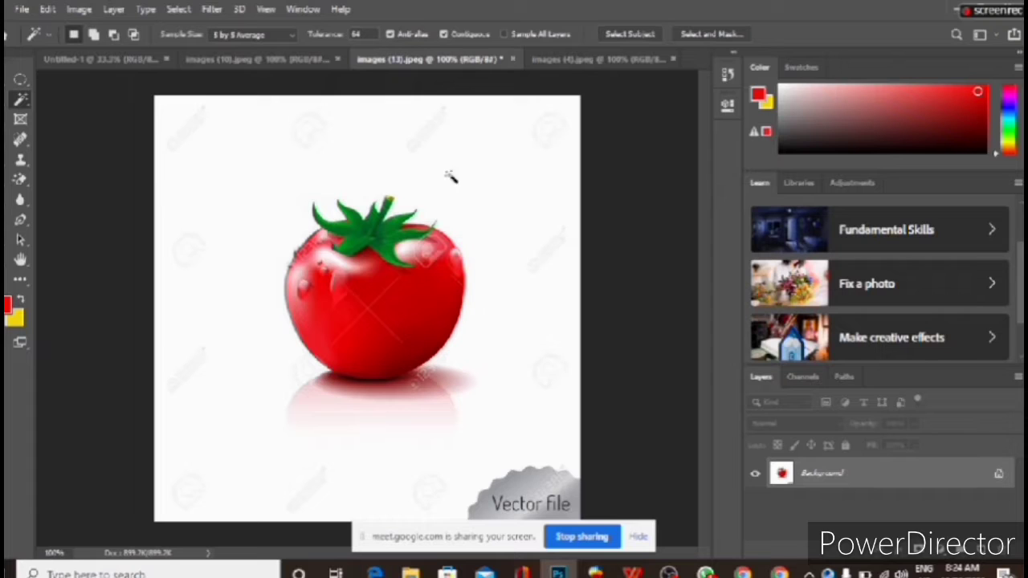
- Close the tomato image, images (13).jpeg, without saving its changes
click(513, 60)
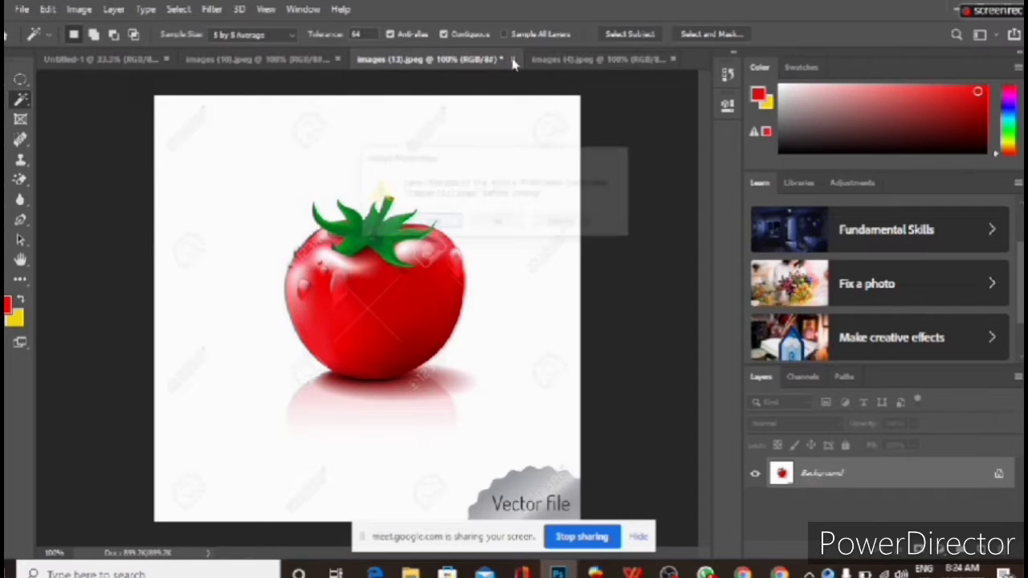
click(496, 225)
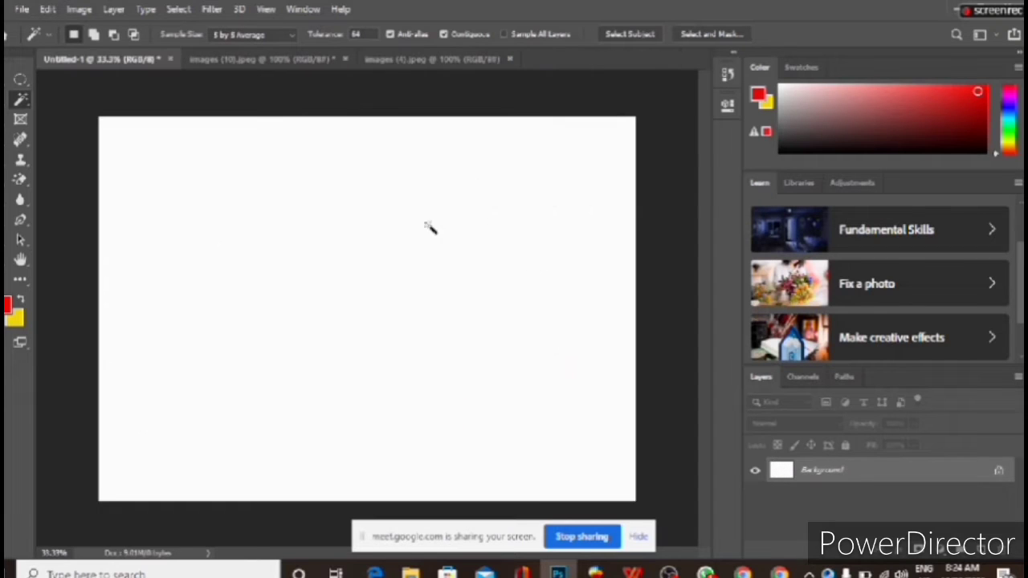
- Go through the hospital image to the seaside photo images (4).jpeg and select its reddish grass with the Magic Wand
click(306, 60)
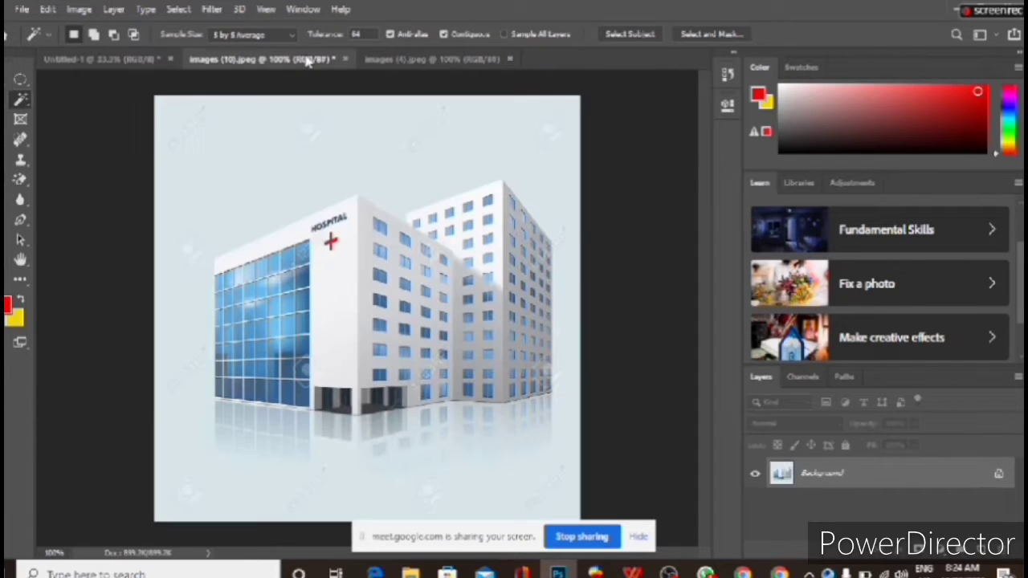
right_click(23, 103)
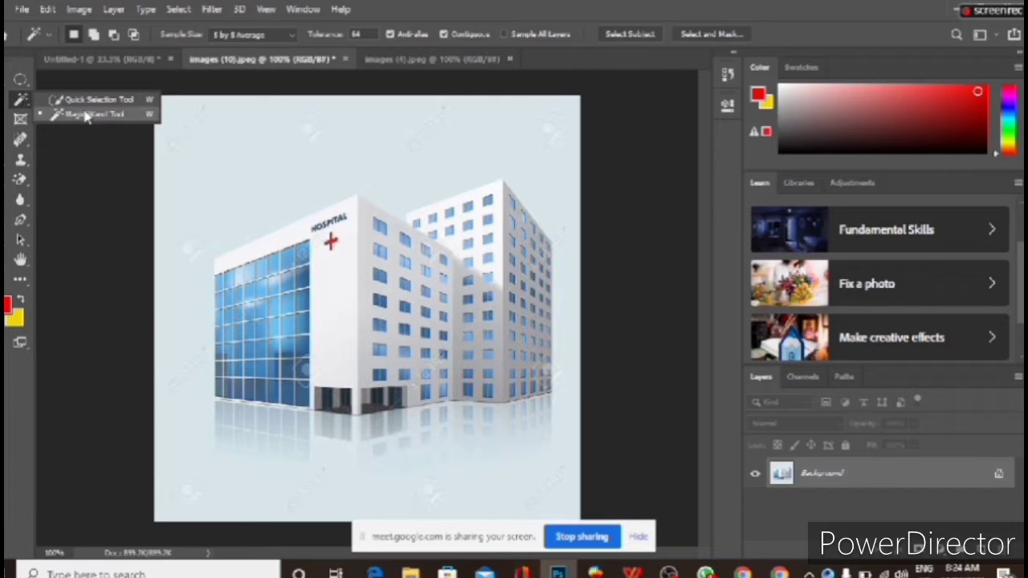
click(85, 115)
click(486, 61)
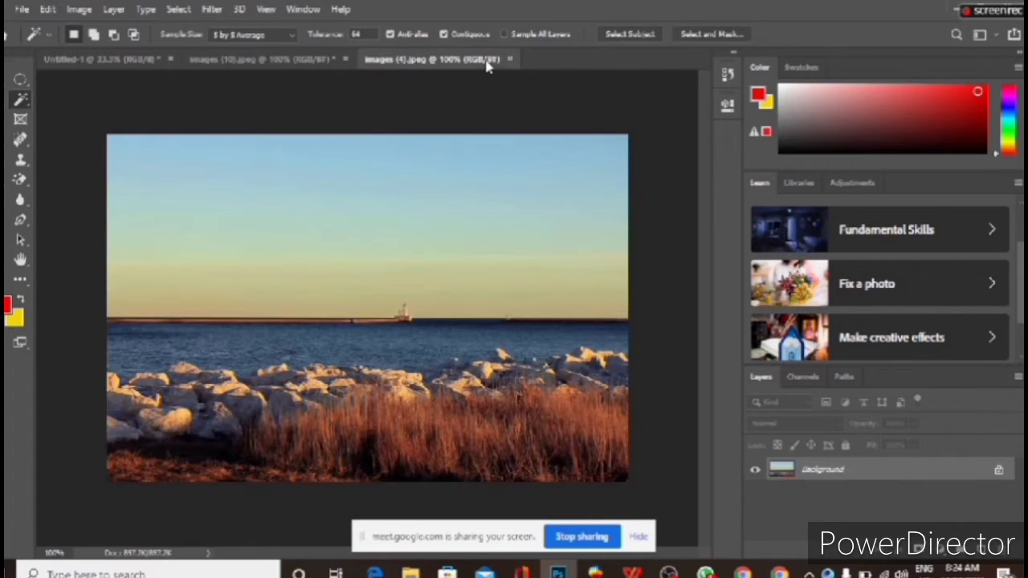
click(403, 422)
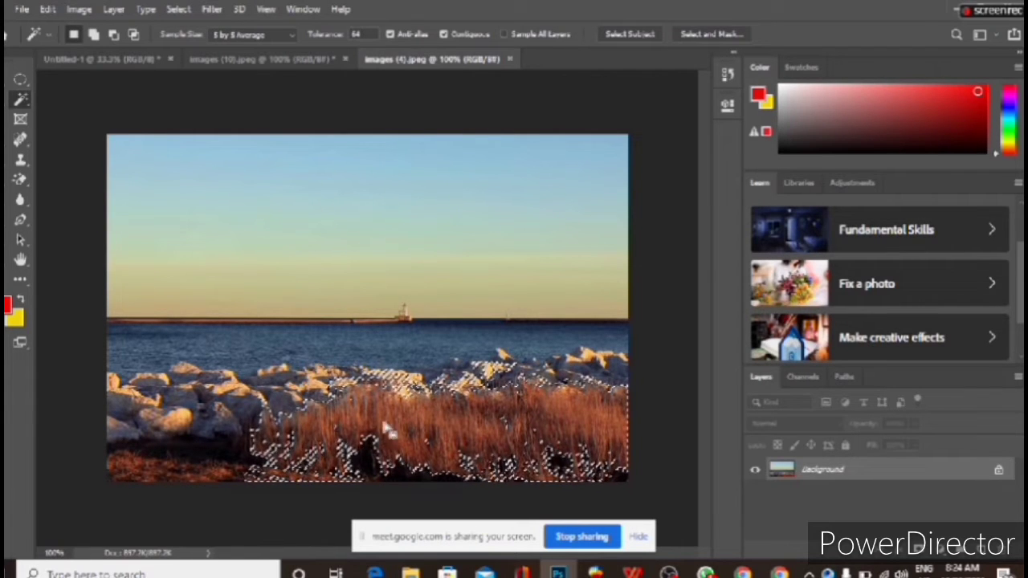
- Select the sea with the Magic Wand and add the dark grass area along the shore to the selection
click(268, 341)
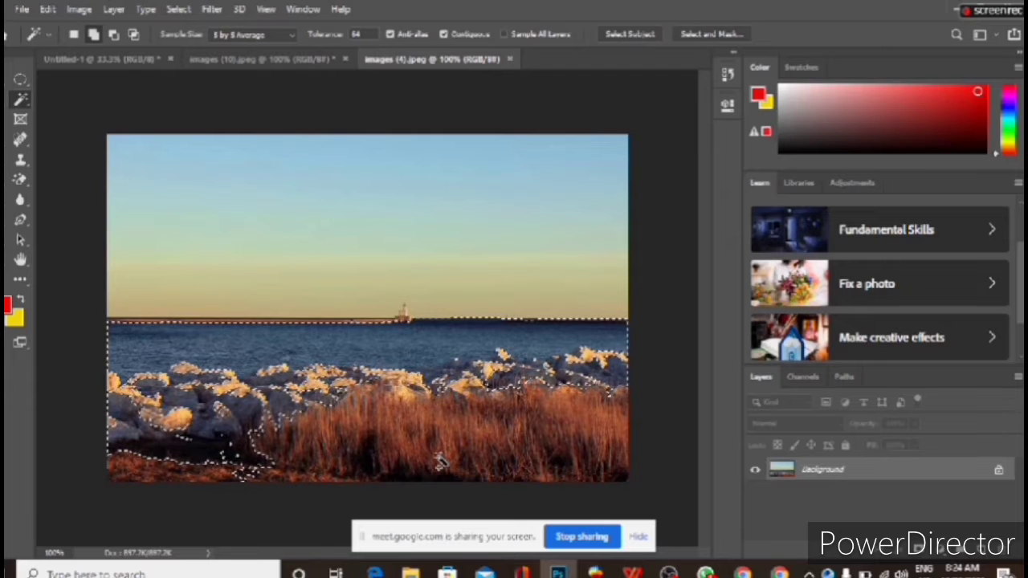
shift+click(509, 459)
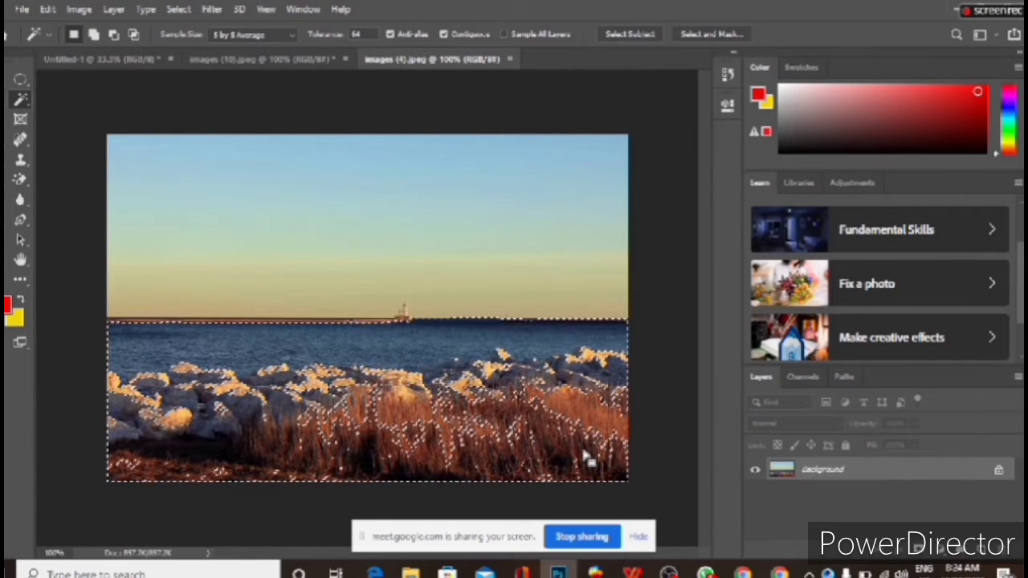
- Copy the selected sea and shore to a new layer, and hide and reshow the Background to inspect the cutout
key(ctrl+j)
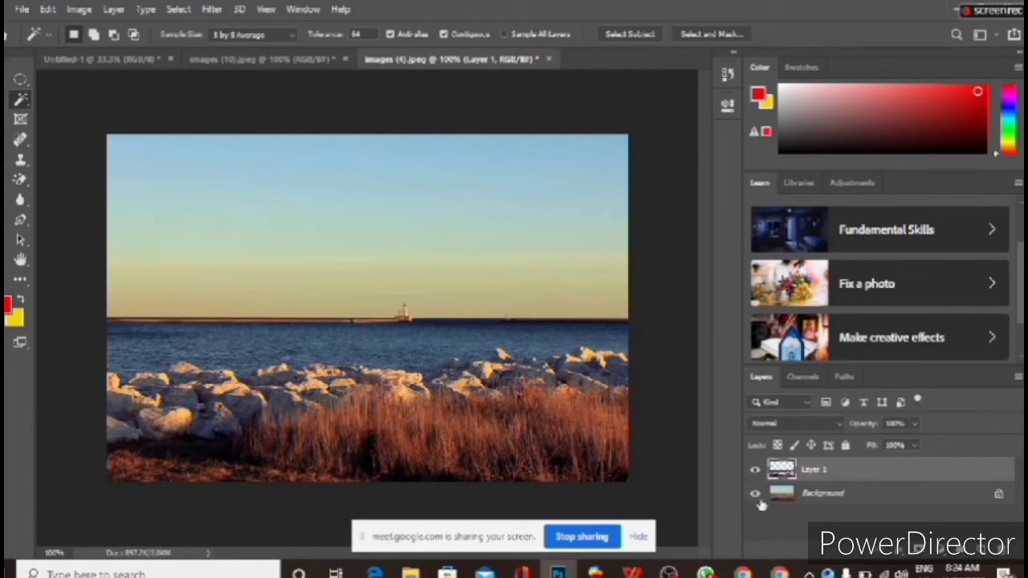
click(756, 495)
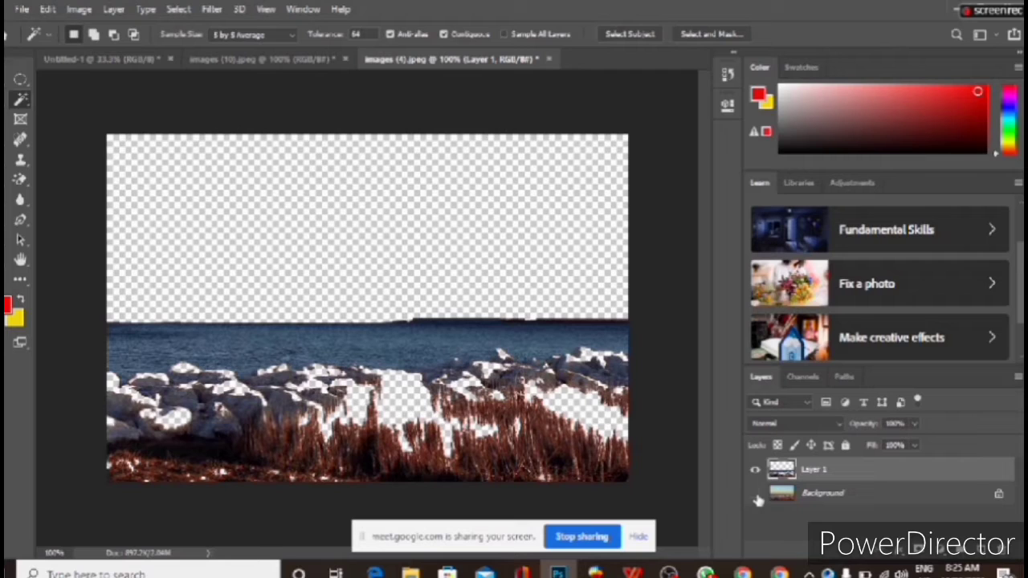
click(756, 494)
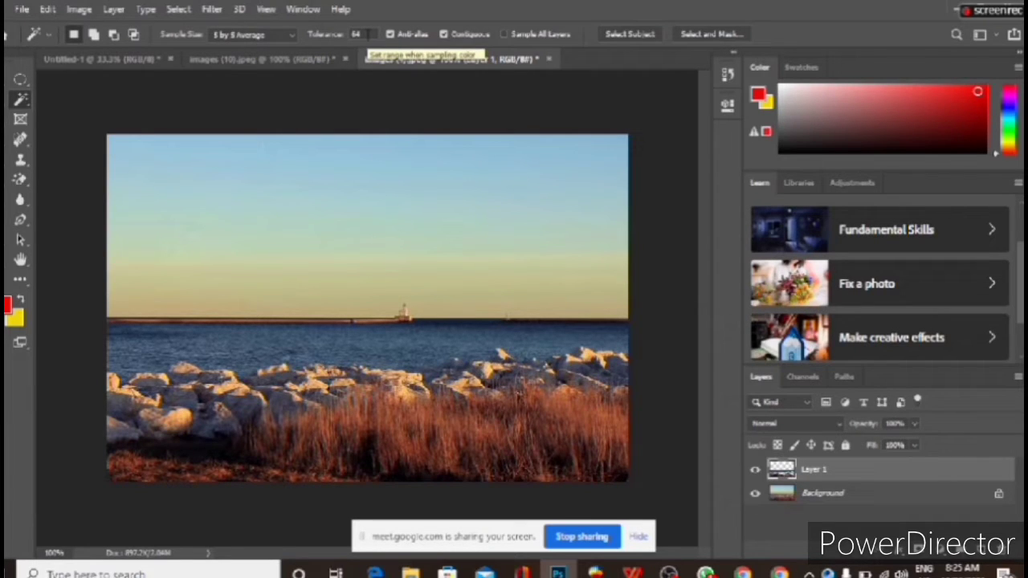
- Test a Magic Wand selection on Layer 1 with Contiguous off, restoring the option and clearing the selection at the end
click(444, 35)
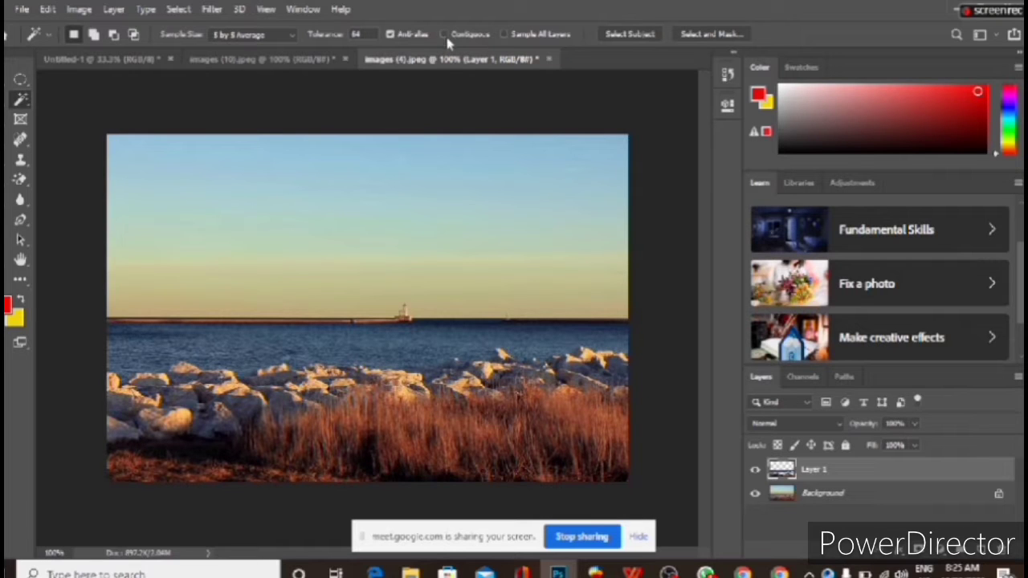
click(403, 368)
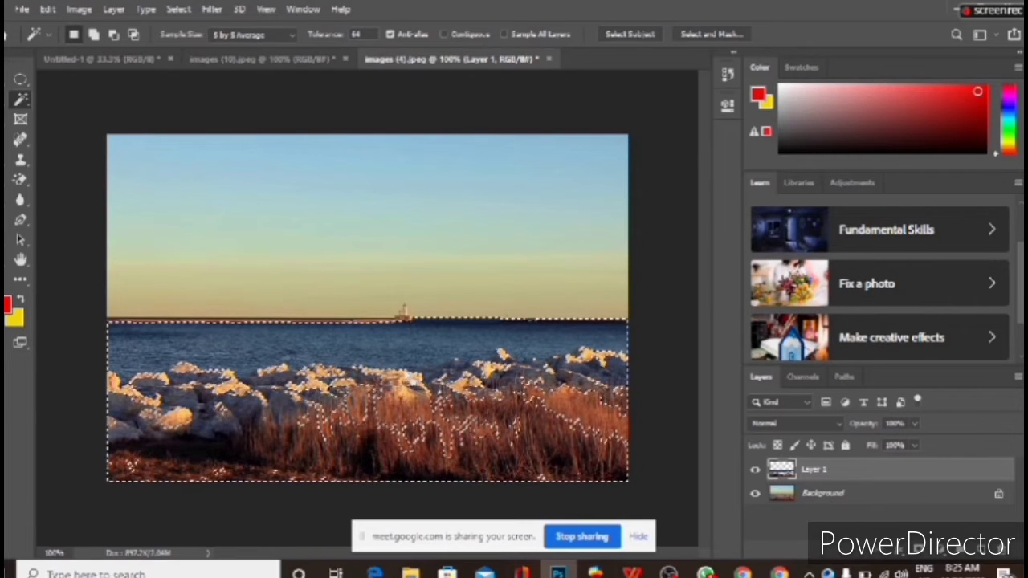
click(444, 35)
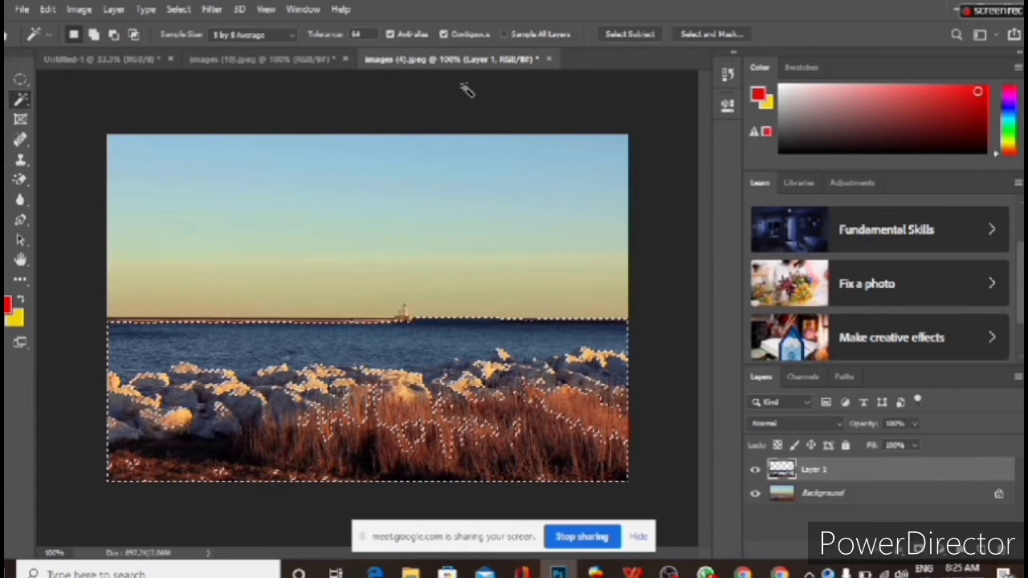
key(ctrl+d)
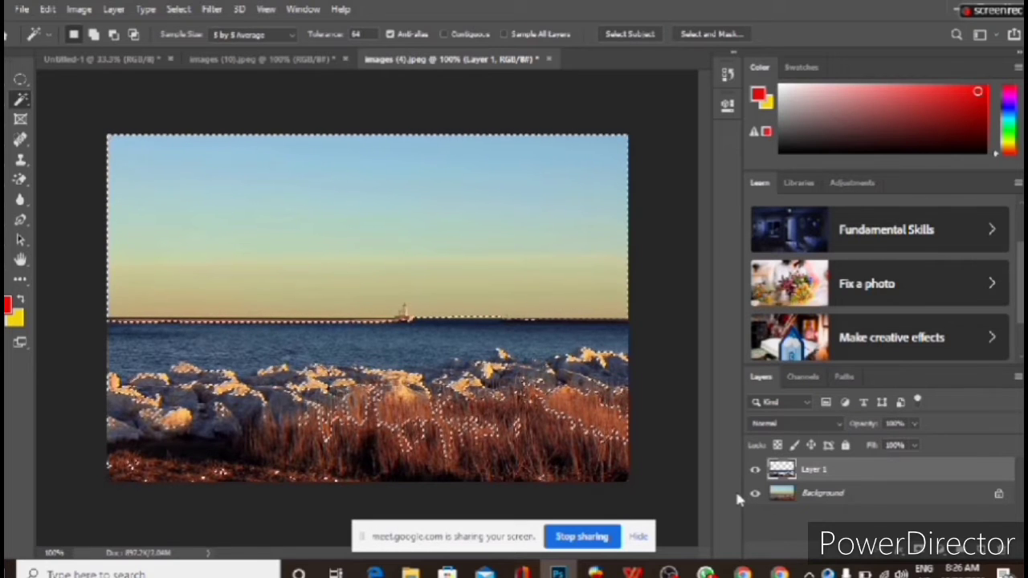
- Try to copy the selection to a new layer, both before and after deleting Layer 1
key(ctrl+j)
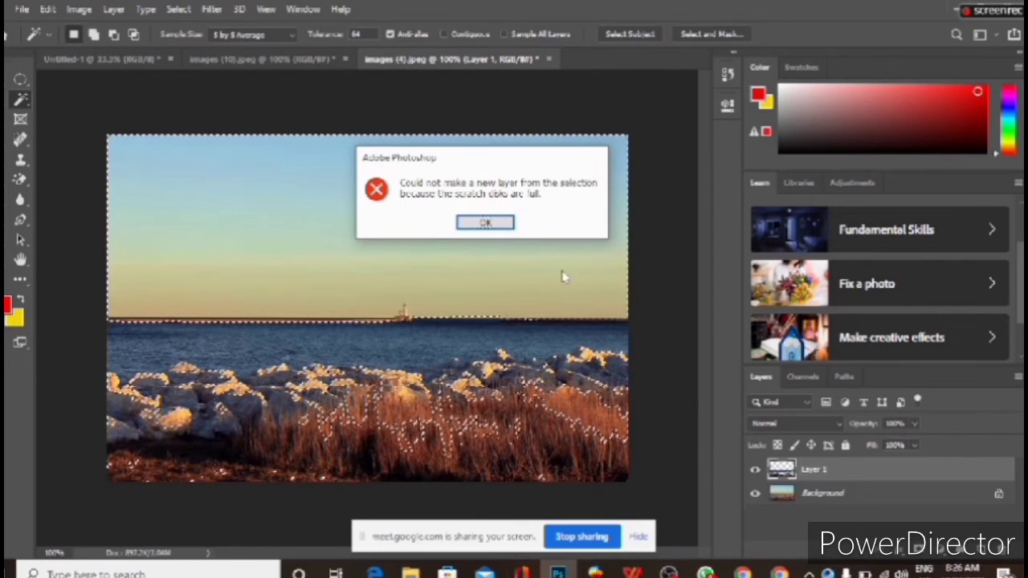
click(487, 223)
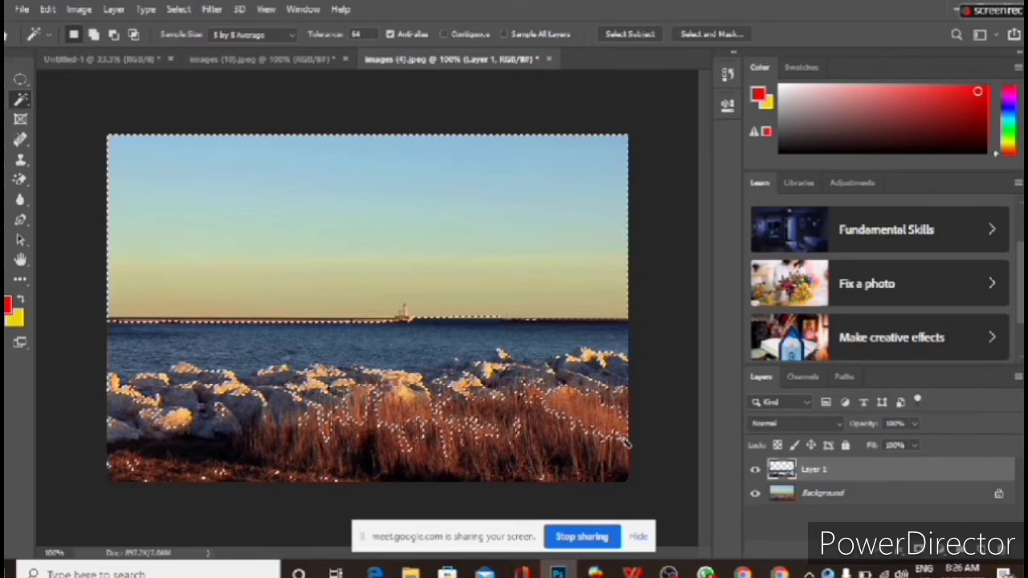
drag(841, 470, 998, 554)
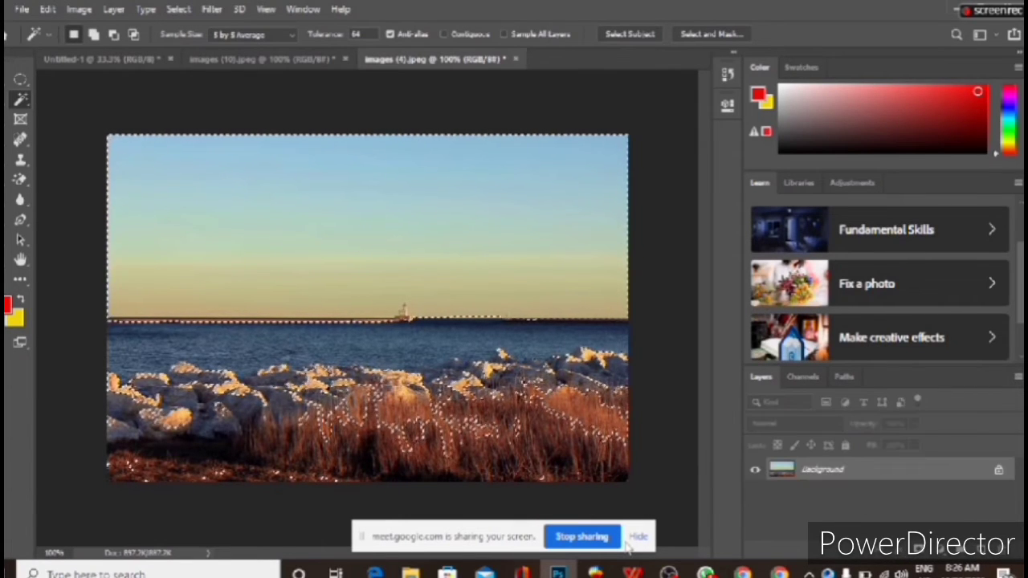
key(ctrl+j)
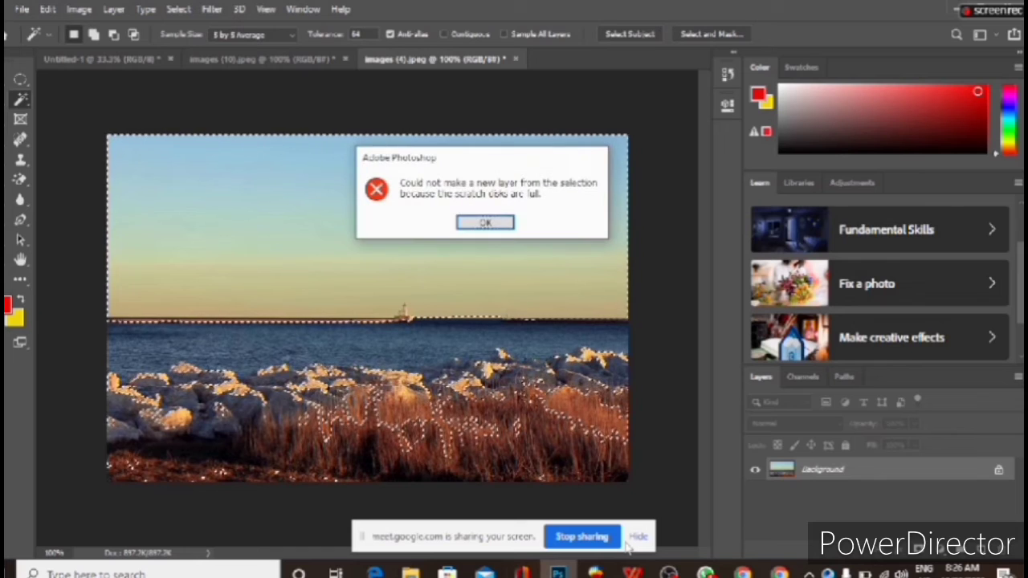
click(487, 223)
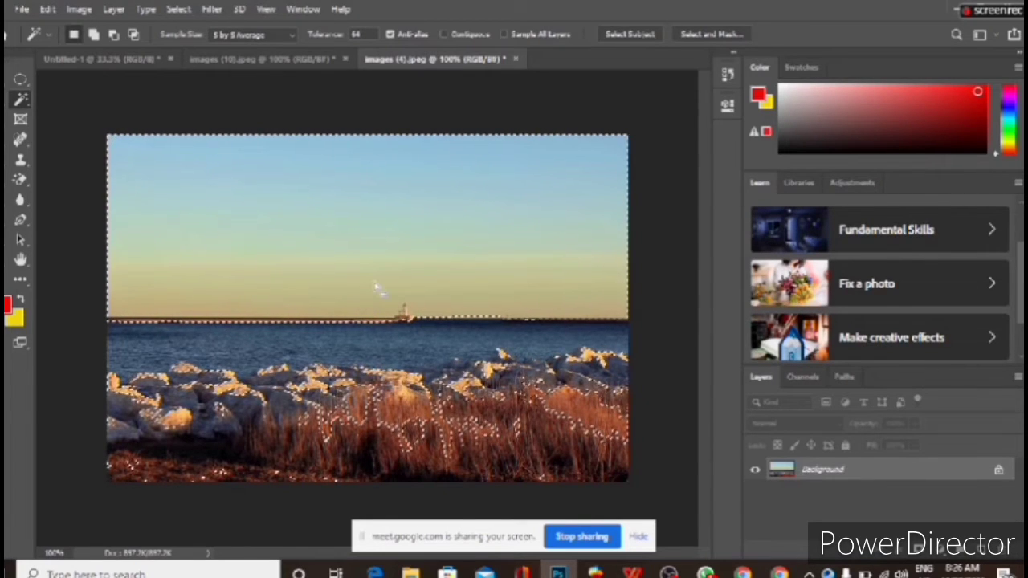
- Set the Magic Wand sample size to 101 by 101 Average and try to select the sky and the sea
click(292, 36)
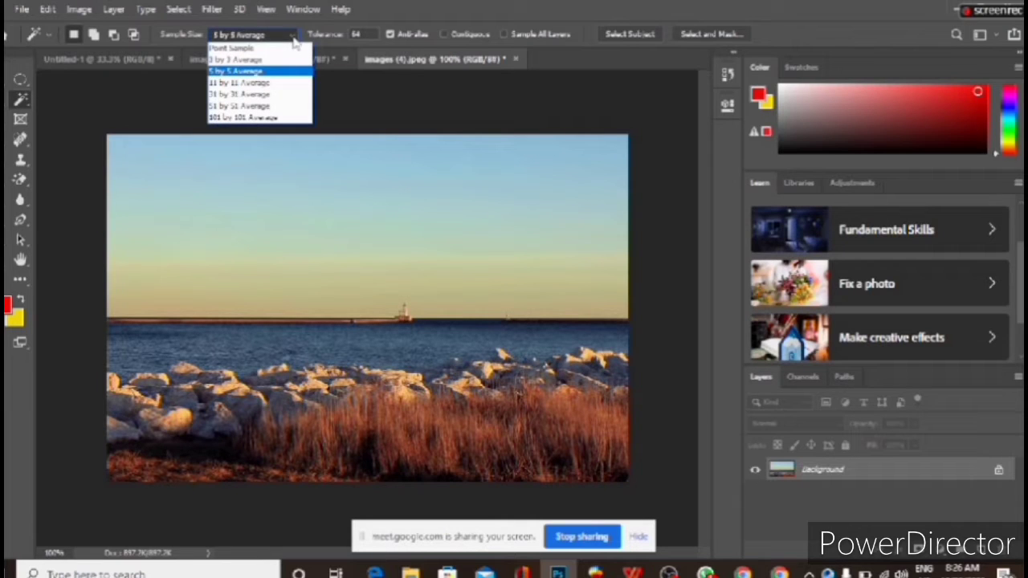
click(273, 118)
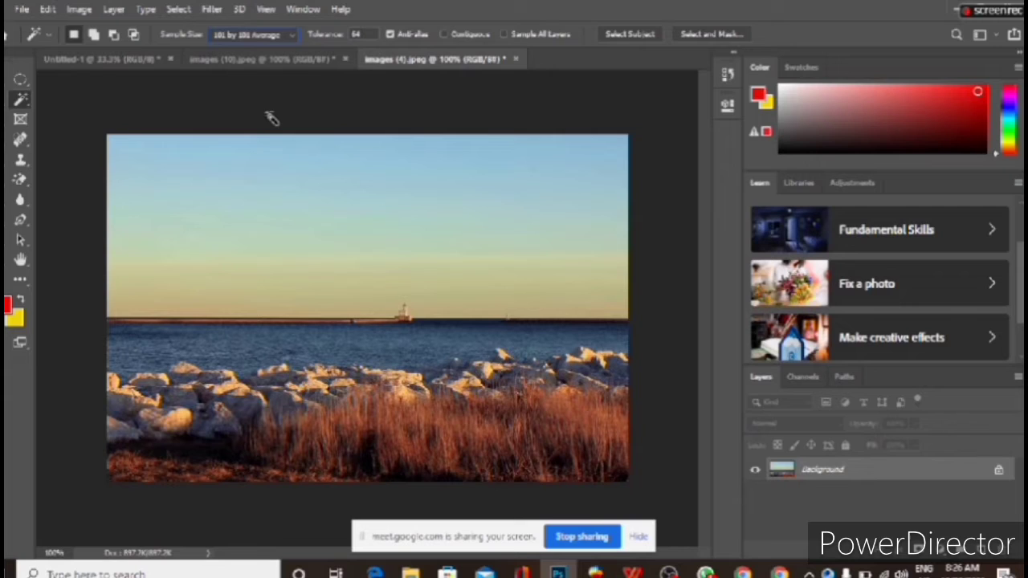
click(303, 223)
click(474, 220)
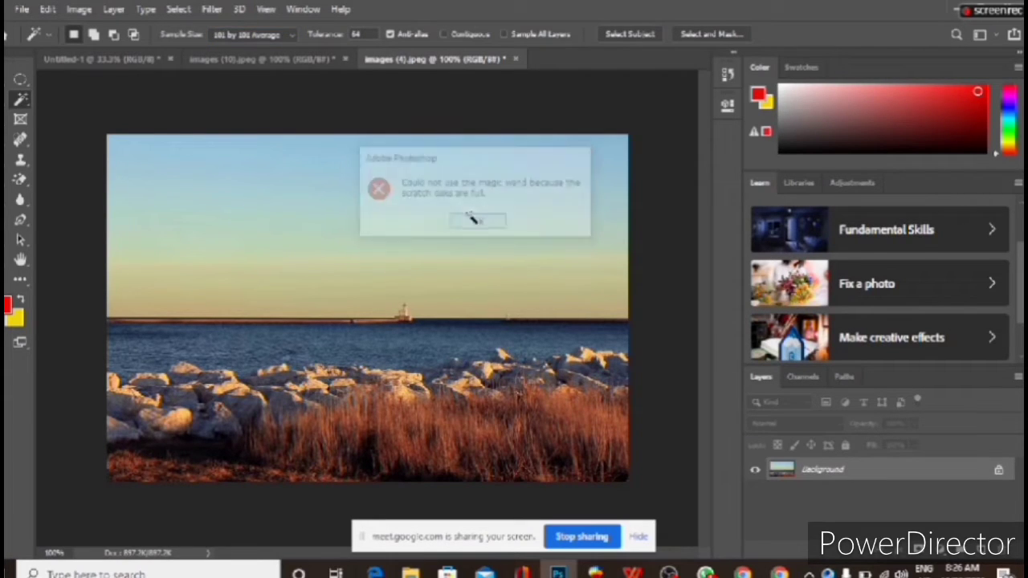
click(390, 359)
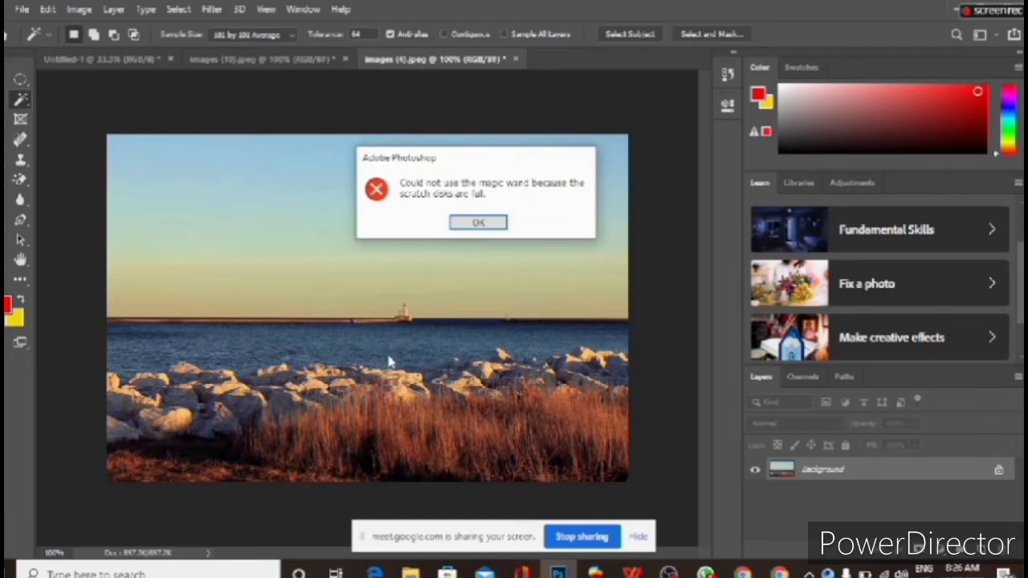
click(479, 223)
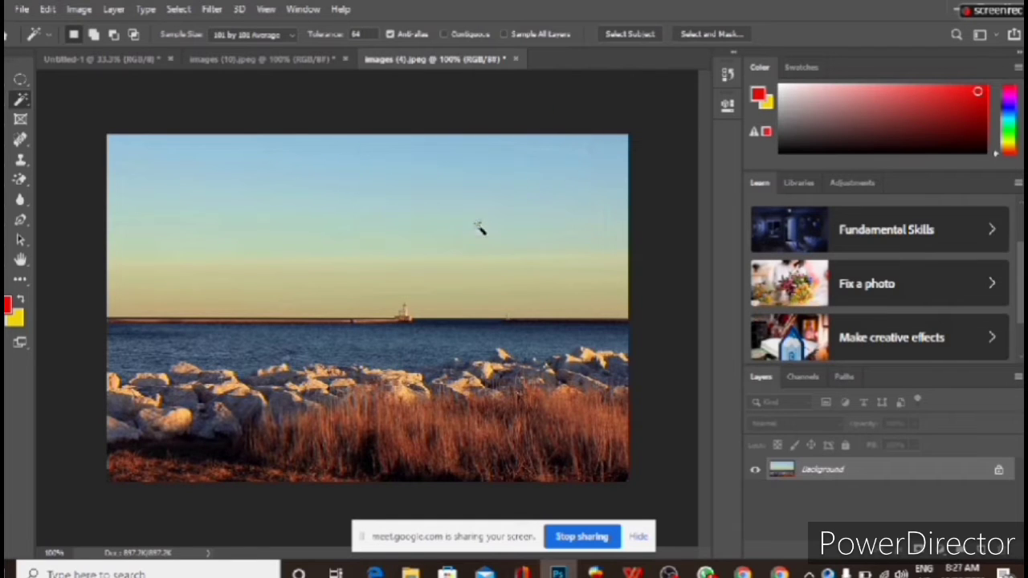
- Try to select the blue glass facade of the hospital in images (10).jpeg with the Magic Wand
click(310, 60)
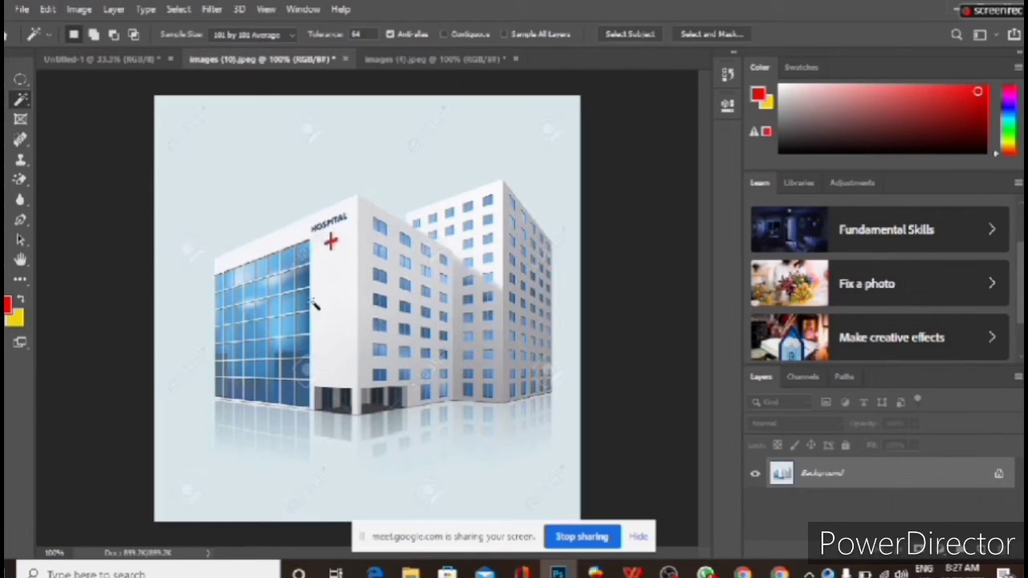
click(294, 315)
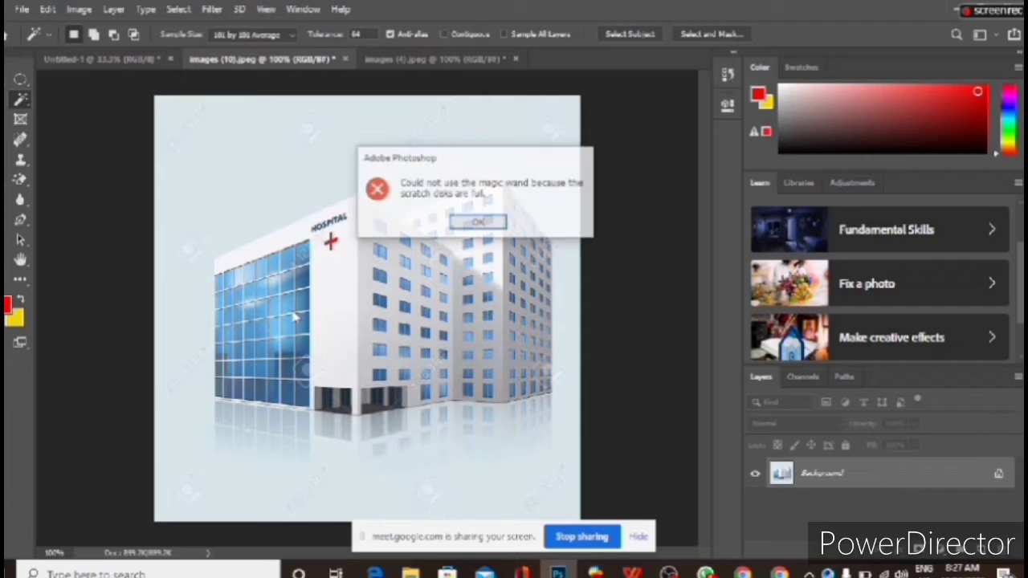
click(480, 224)
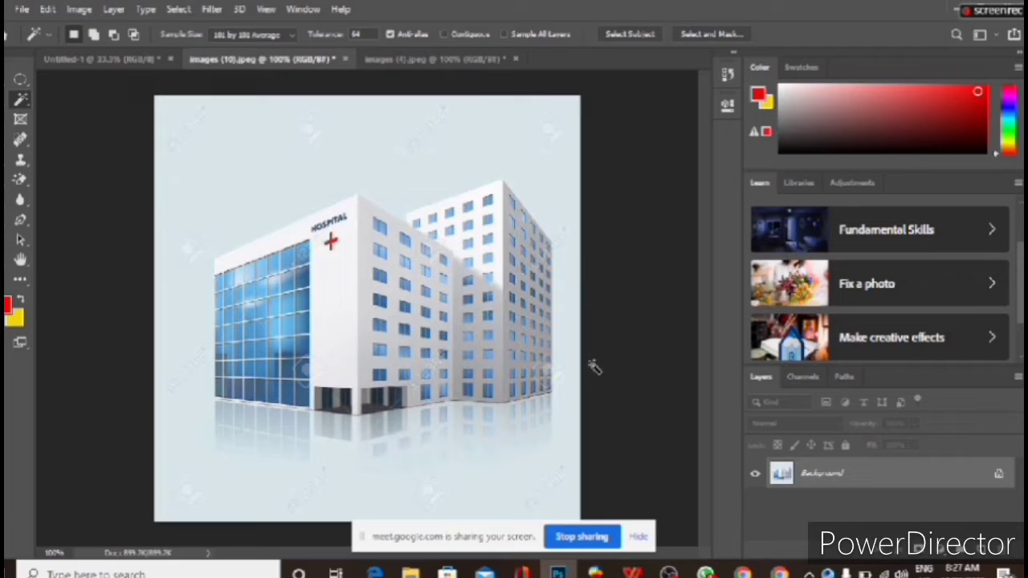
- Close images (4).jpeg without saving and open images (5).jpeg from the LOGO folder
click(515, 59)
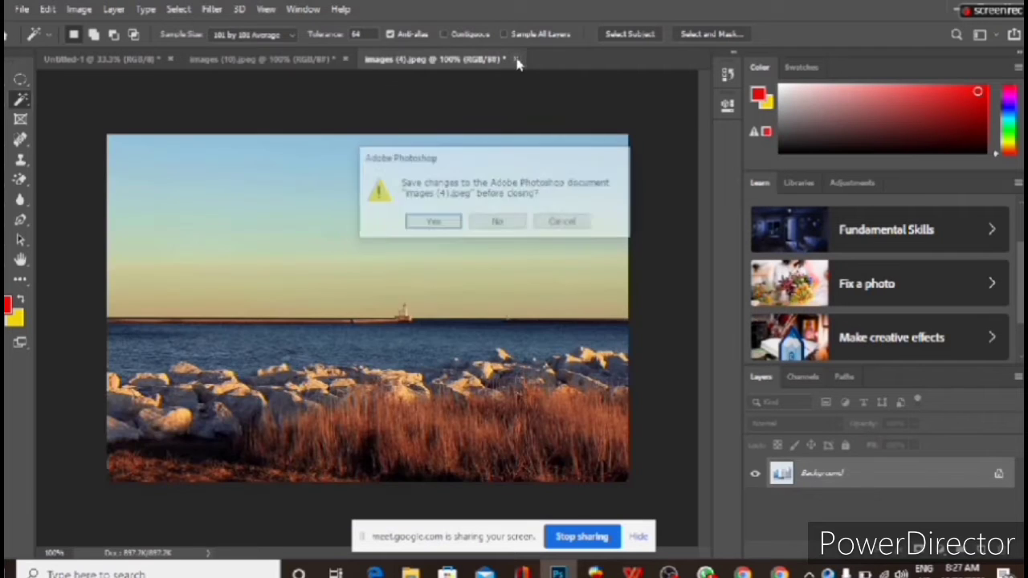
click(496, 223)
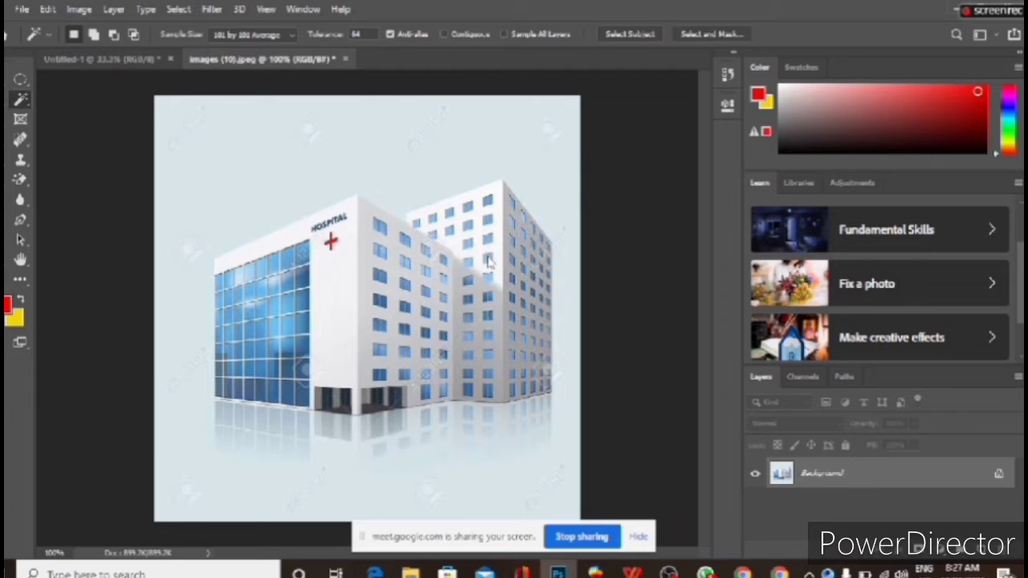
key(ctrl+o)
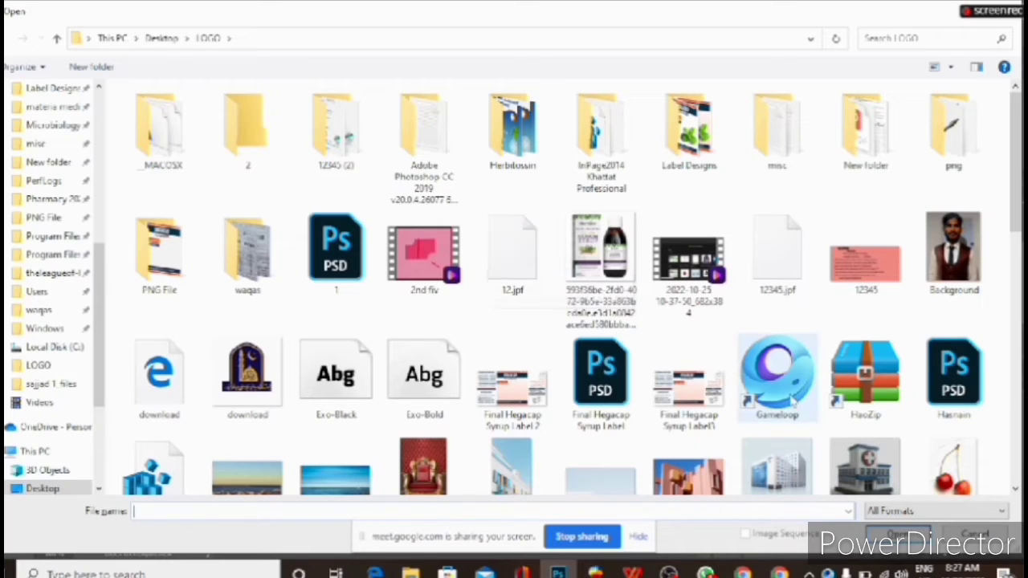
drag(1018, 222, 978, 271)
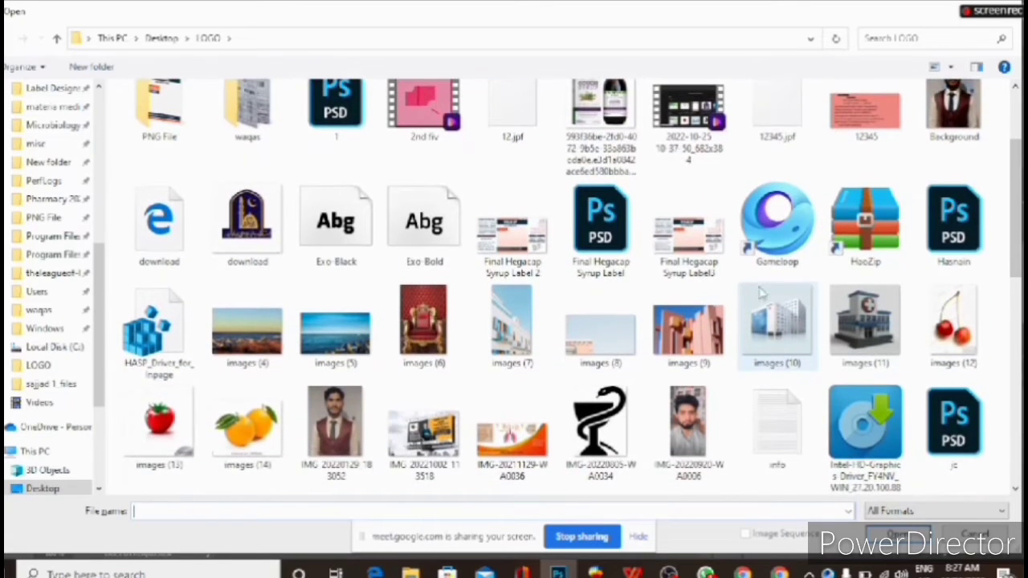
click(325, 340)
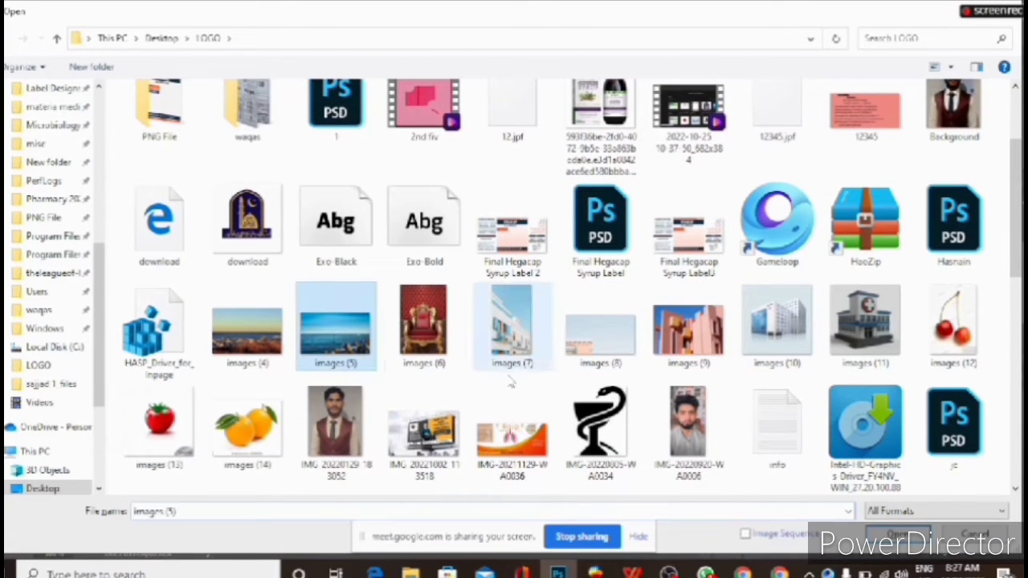
click(896, 535)
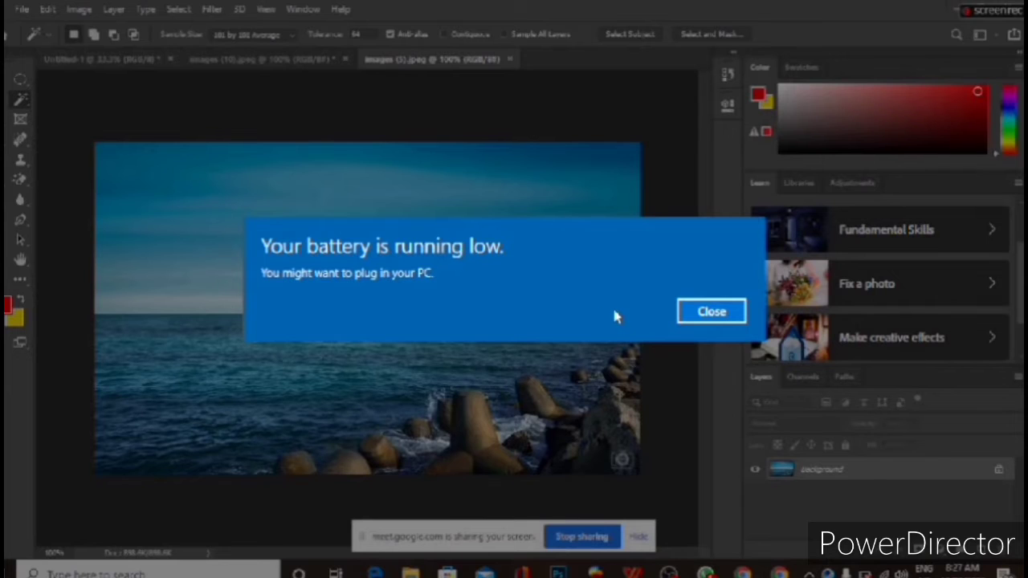
click(730, 315)
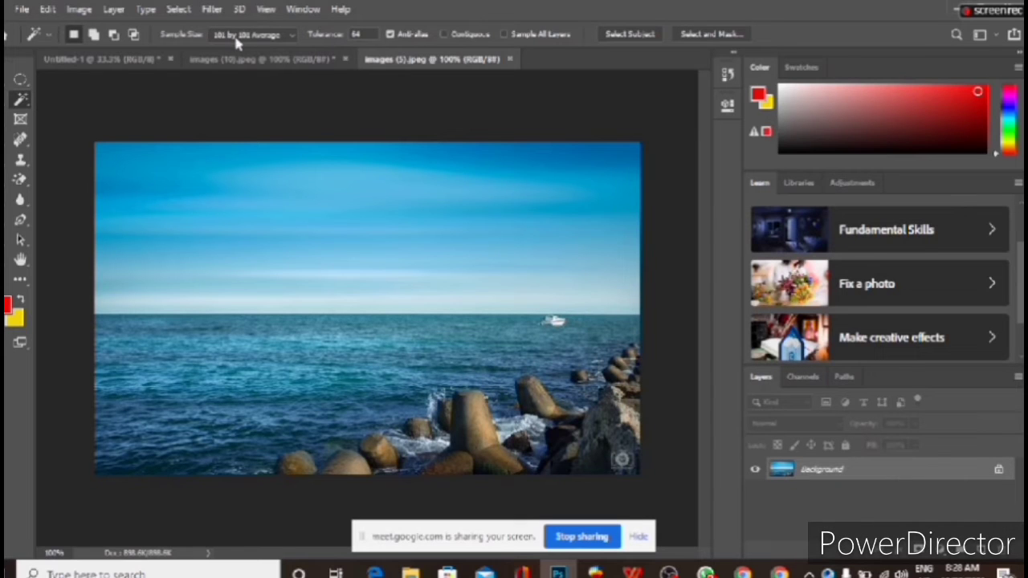
- Copy a Magic Wand selection of the sky to a new layer, inspect it with the Background briefly hidden, and delete that layer
click(250, 201)
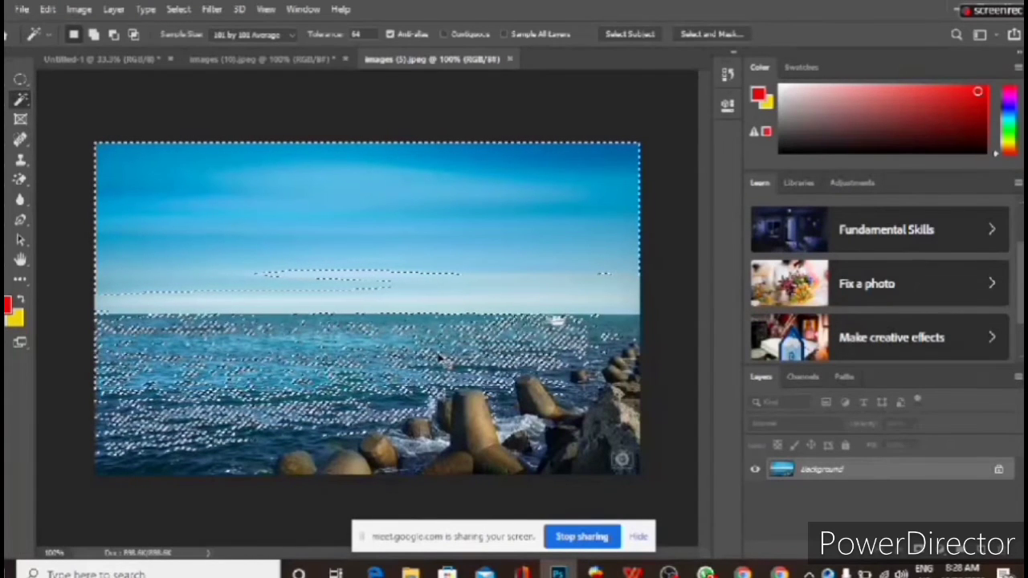
key(ctrl+j)
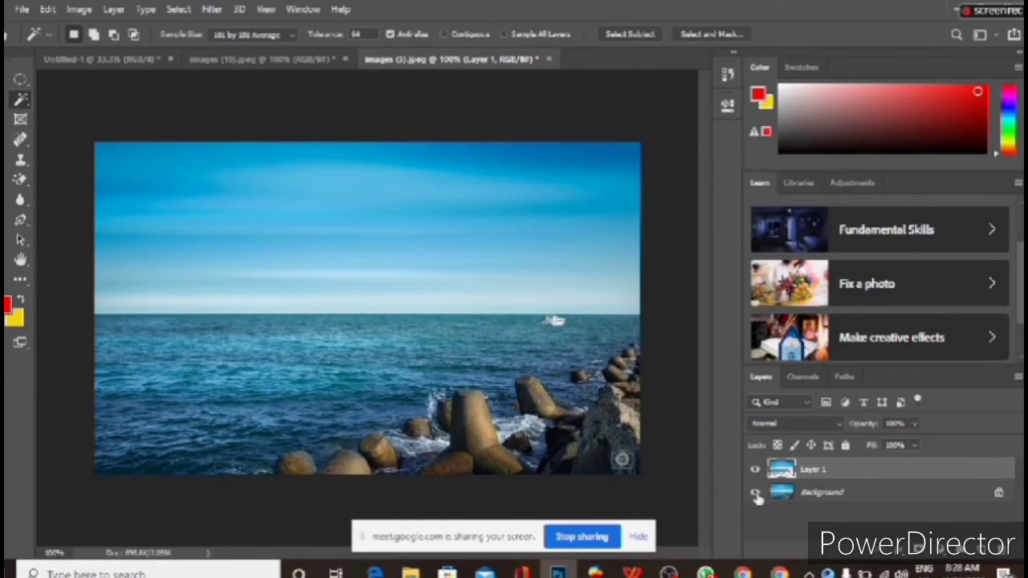
click(755, 493)
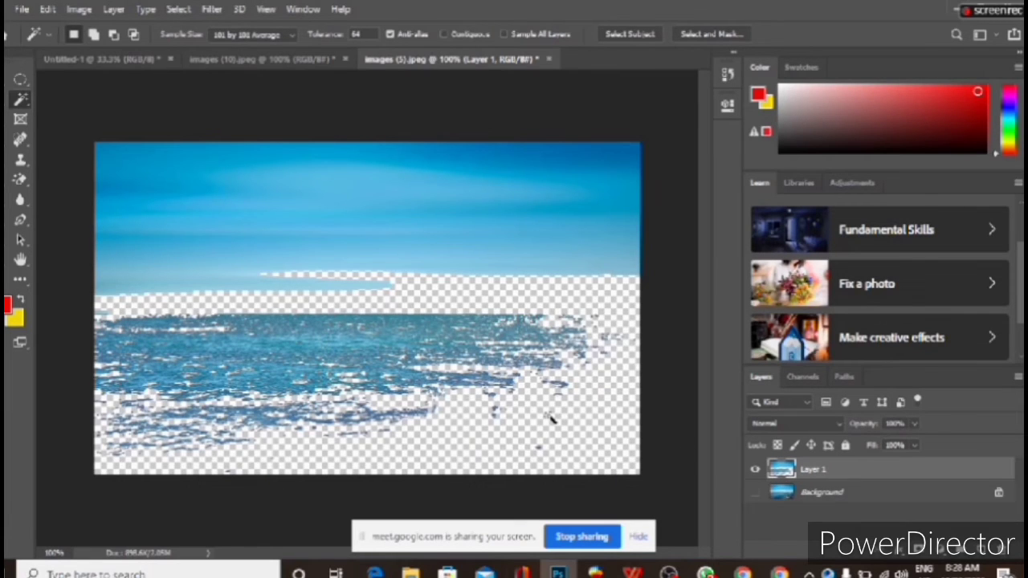
click(755, 493)
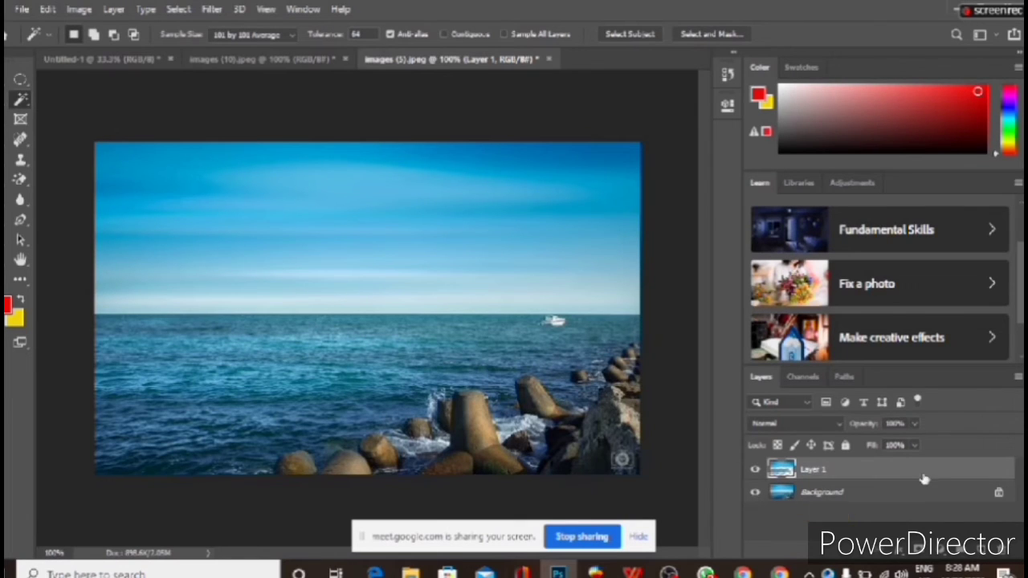
drag(913, 475, 1004, 554)
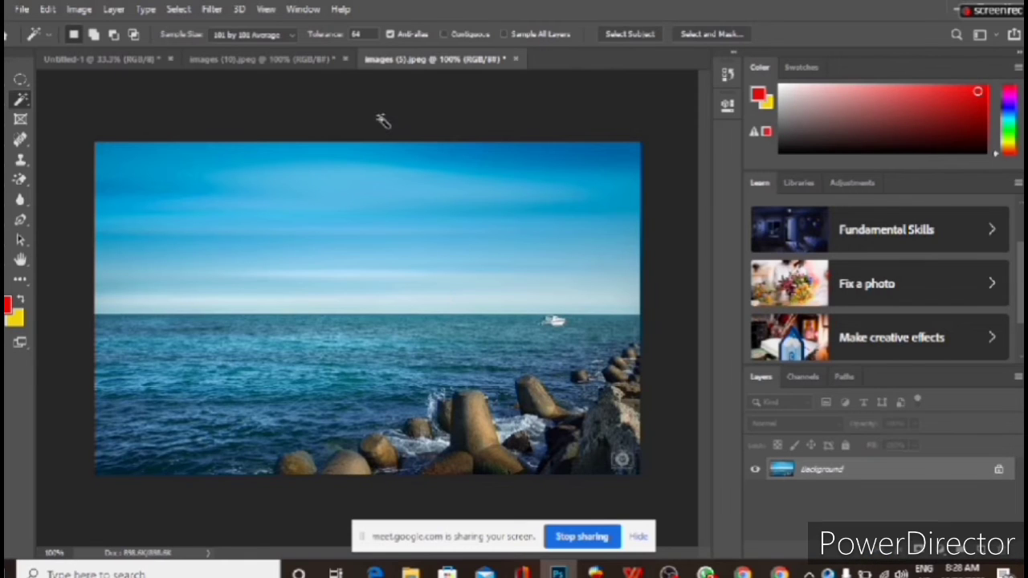
- Set the Magic Wand sample size to 11 by 11 Average and the tolerance to 32, clearing the rock selection
click(289, 36)
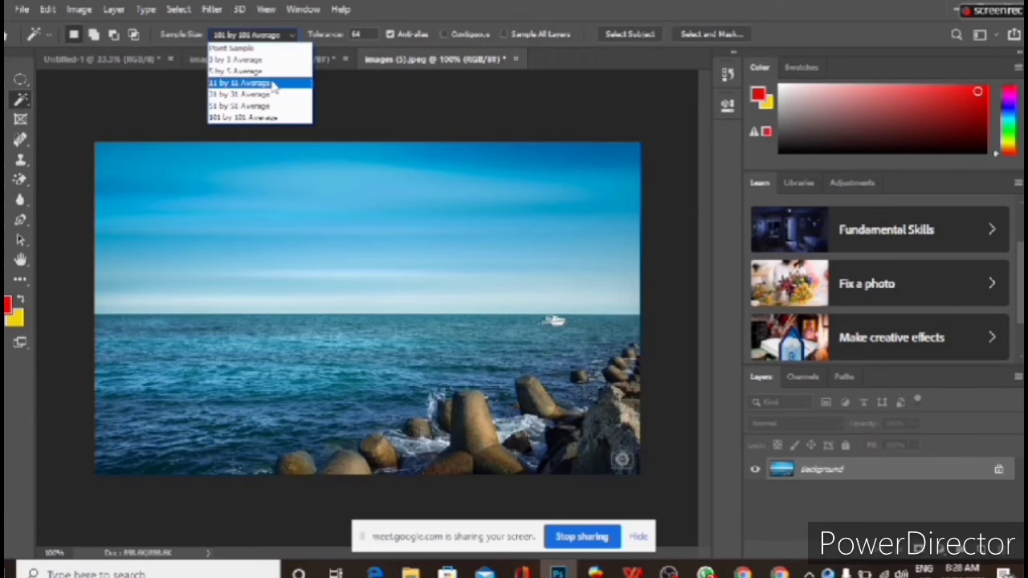
click(272, 84)
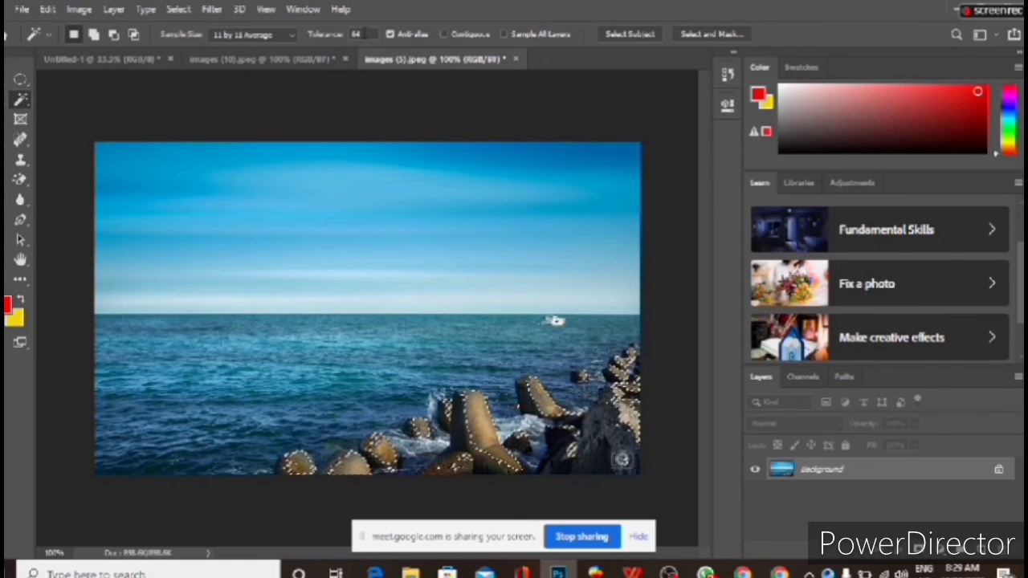
click(358, 35)
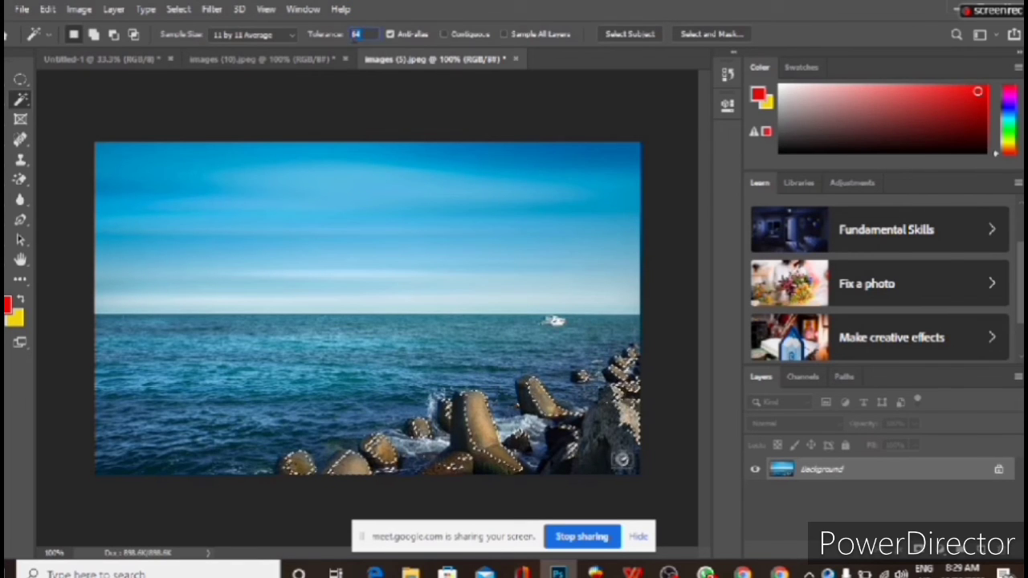
text(32)
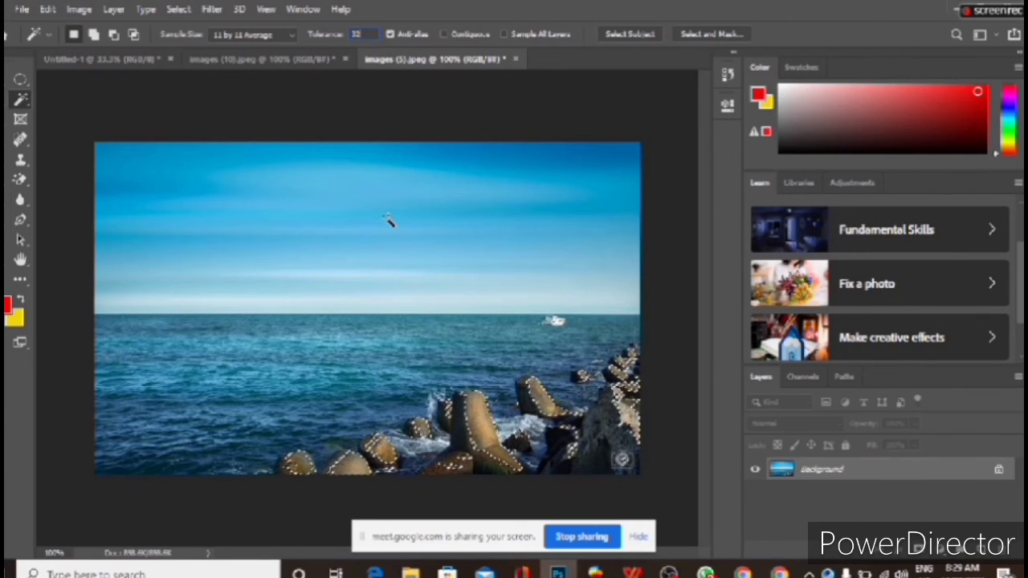
key(ctrl+d)
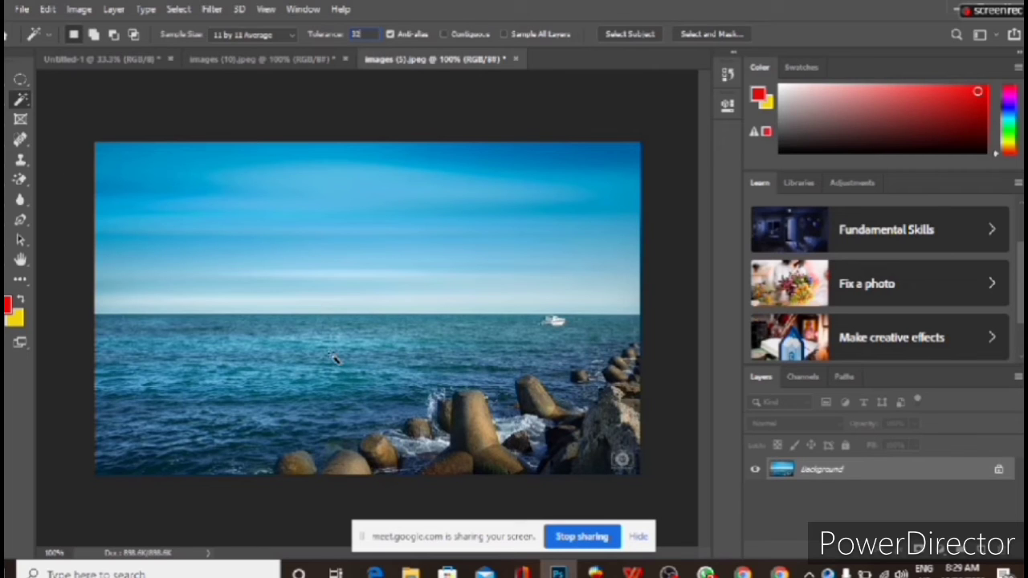
- Test separate Magic Wand selections by sampling the sea, the middle sky, the sky's upper-left corner and the water near the horizon
click(335, 359)
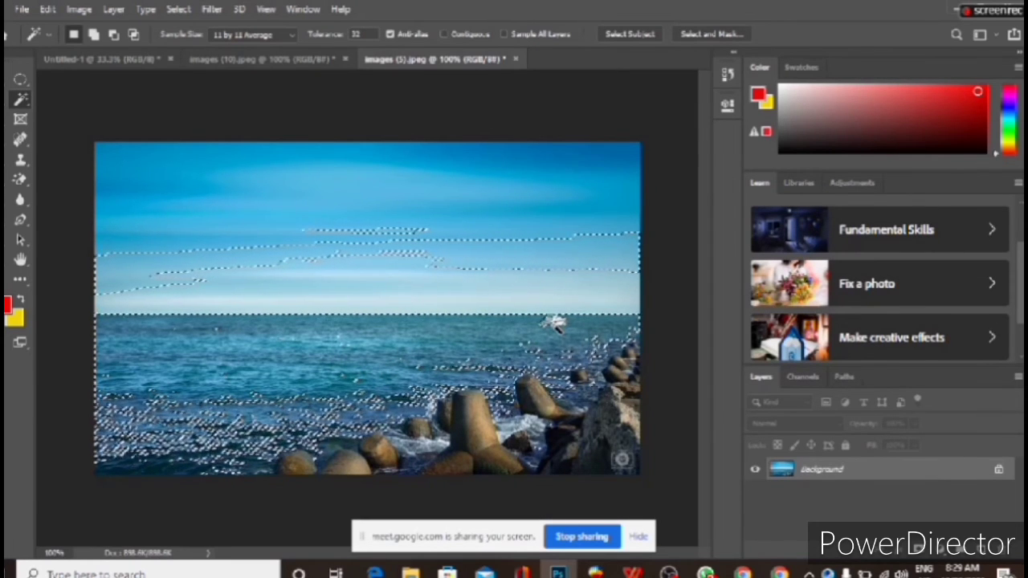
click(487, 189)
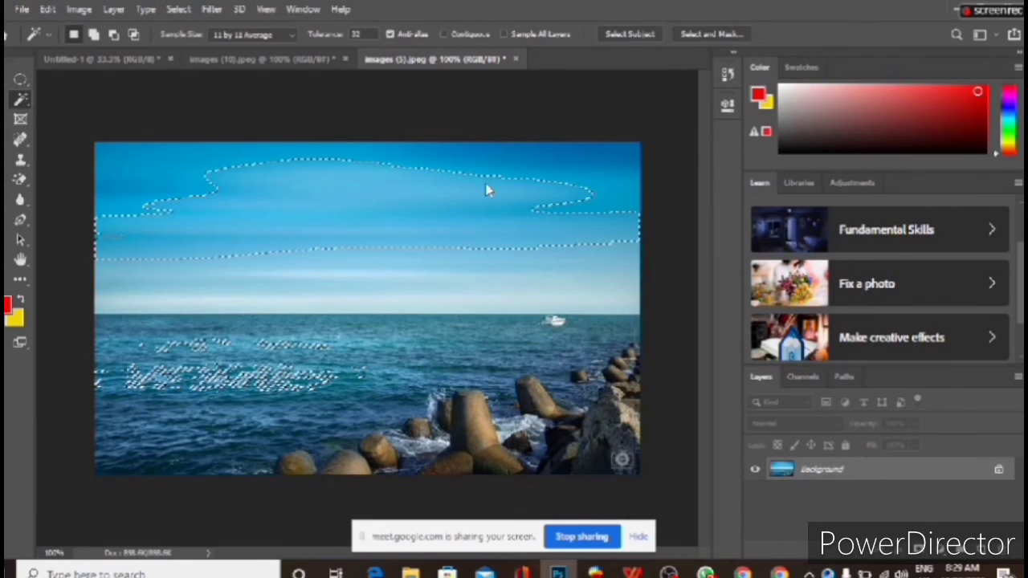
click(105, 152)
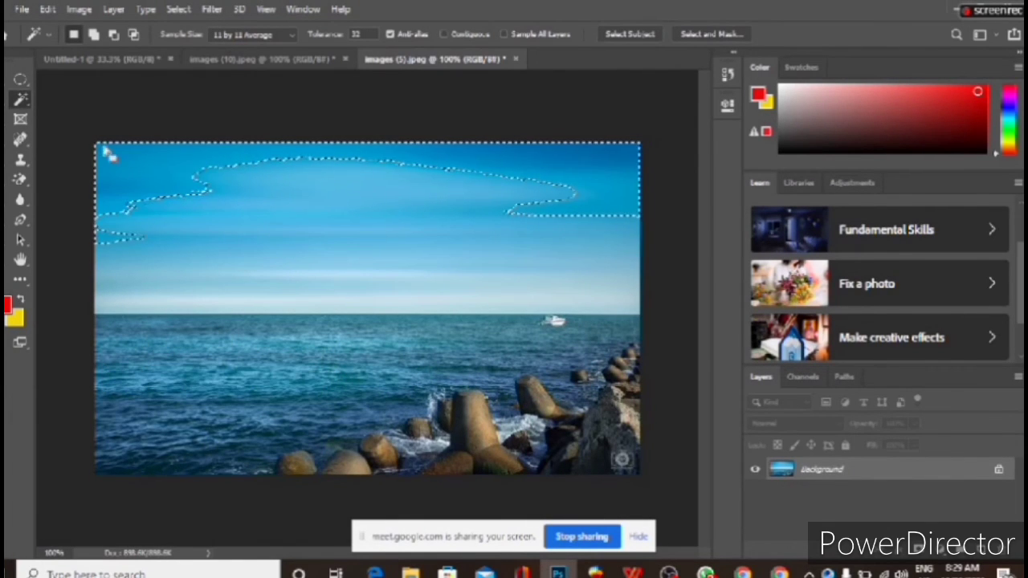
click(624, 319)
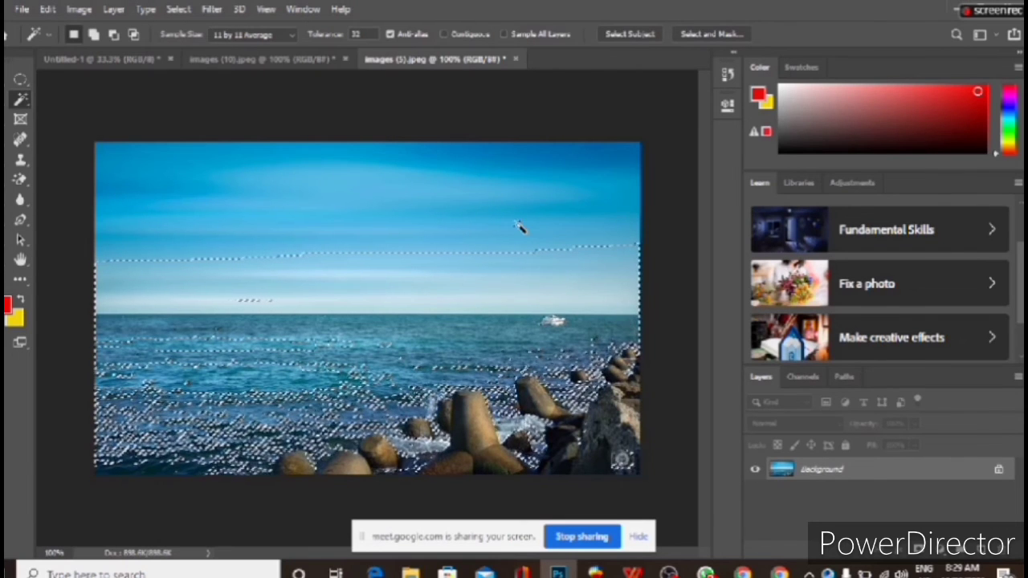
- Add the dark upper sky to the current selection and try to copy the selection to a new layer
key(shift)
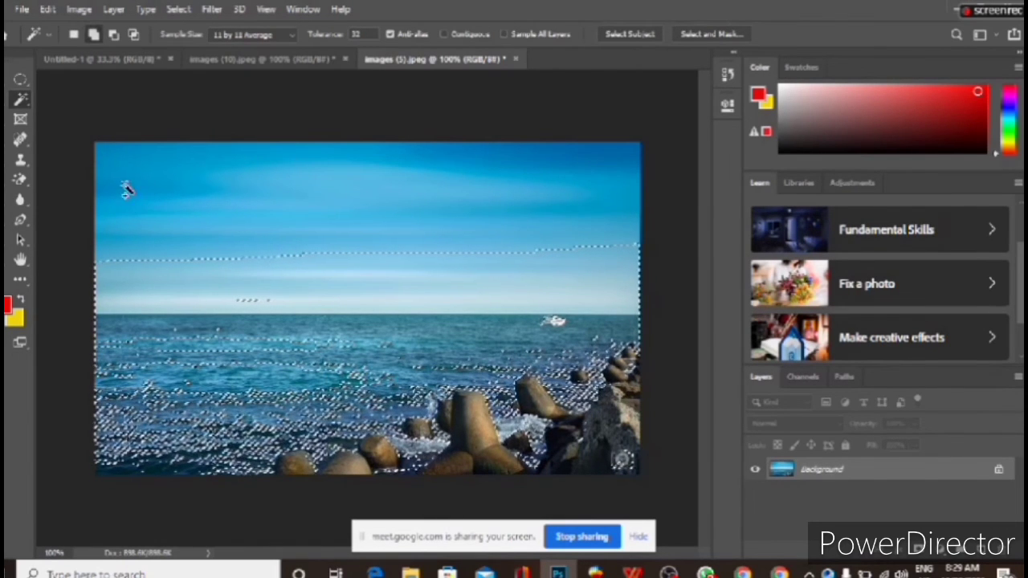
shift+click(102, 148)
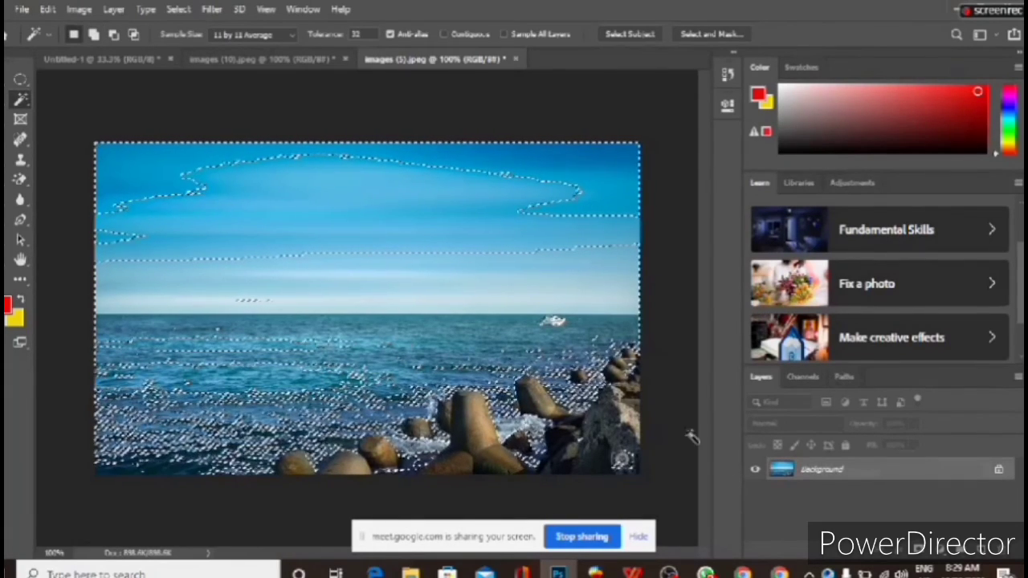
key(ctrl+j)
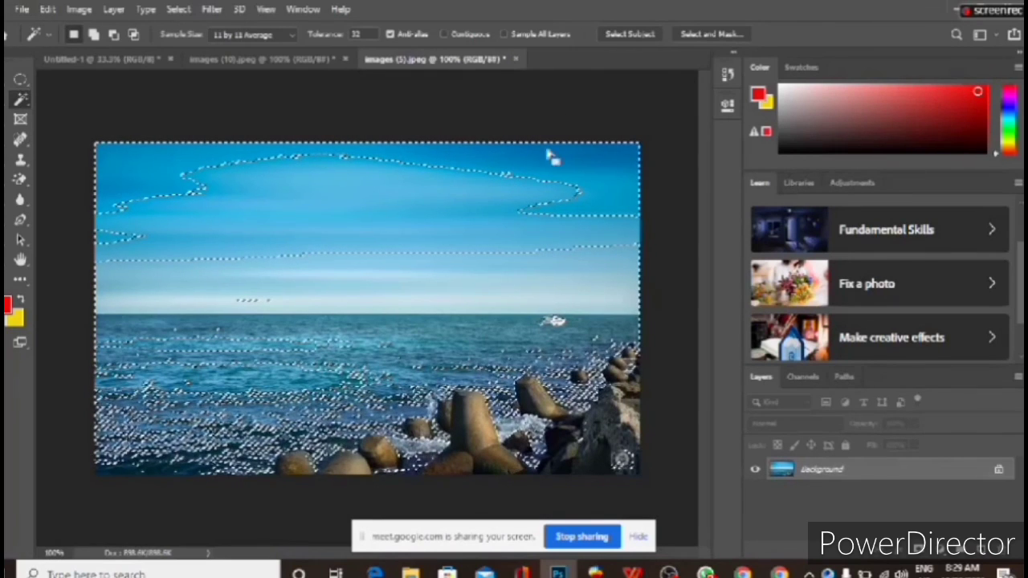
- Clear the selection and close images (5).jpeg without saving
key(ctrl+d)
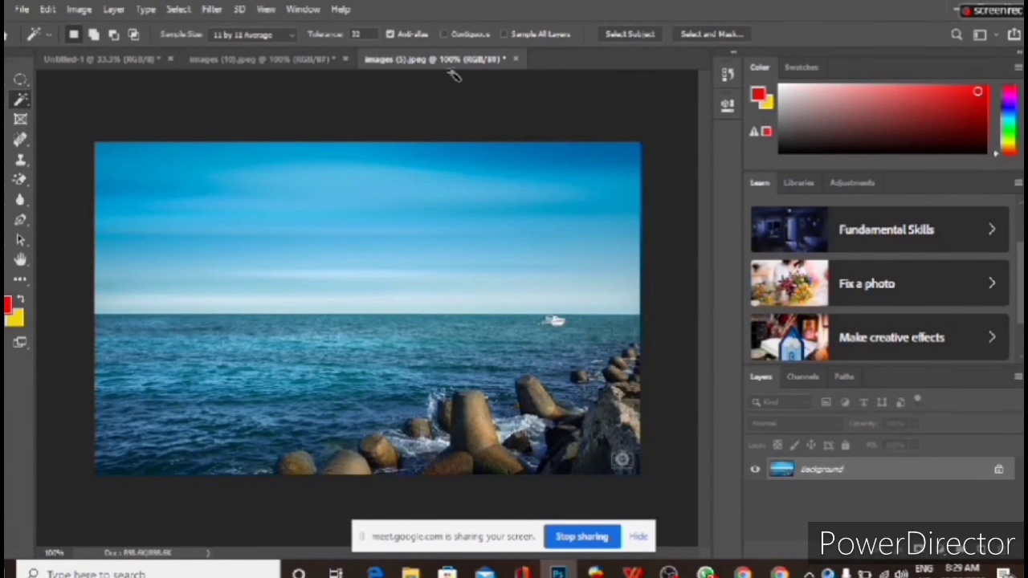
click(514, 59)
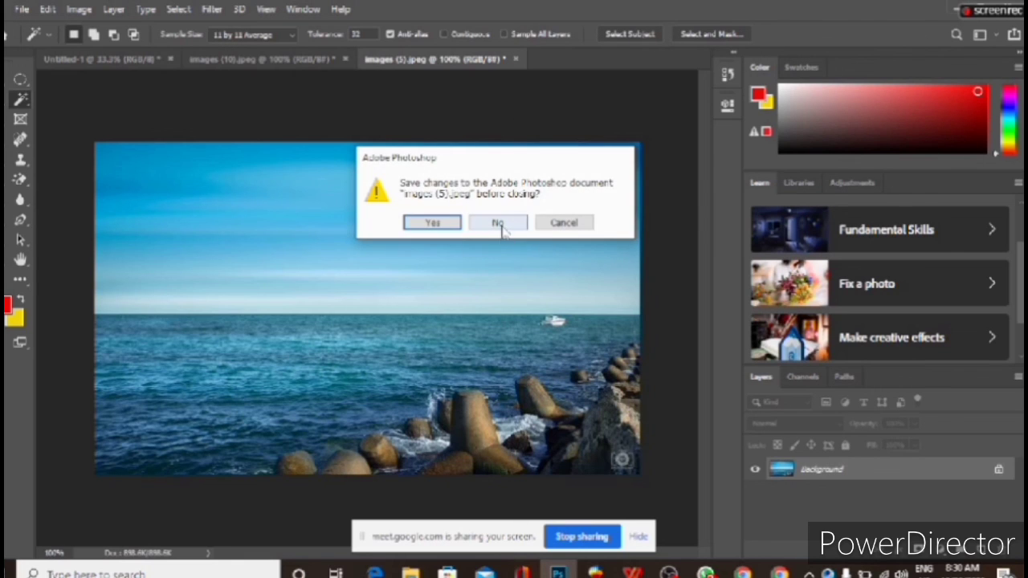
click(497, 224)
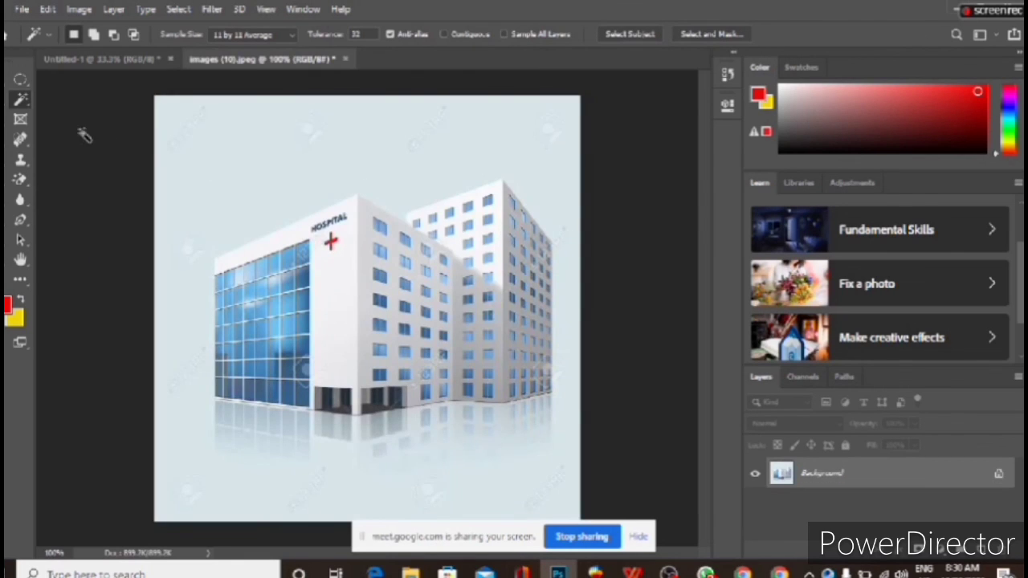